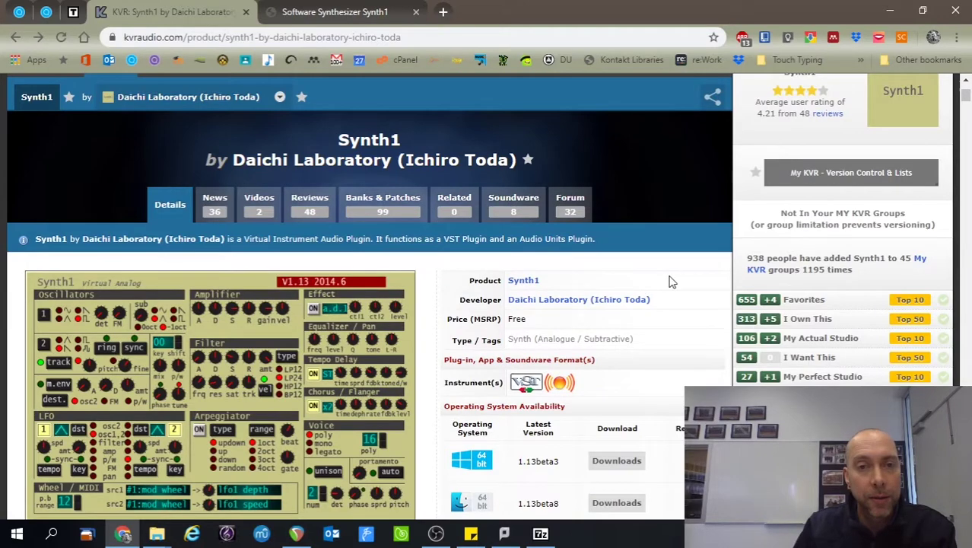
Step: Go to the Synth1 Windows downloads and dismiss Chrome's offer to translate the page
{"action": "scroll", "coordinate": [630, 243], "scroll_direction": "up", "scroll_amount": 2}
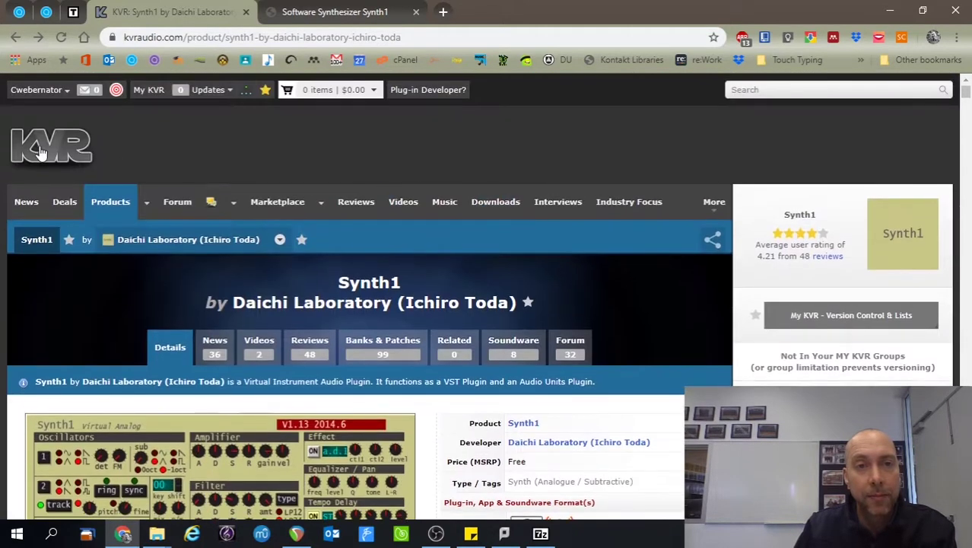
{"action": "scroll", "coordinate": [534, 261], "scroll_direction": "down", "scroll_amount": 3}
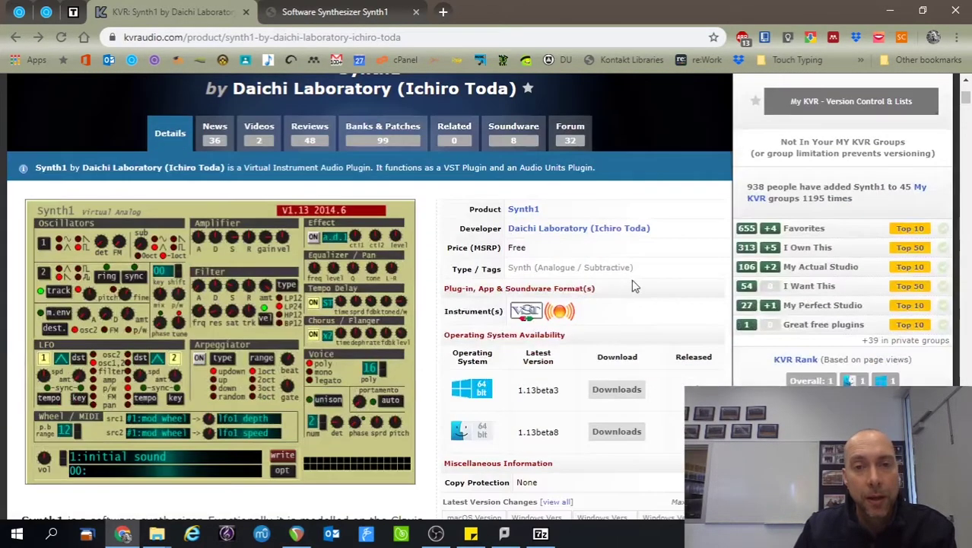
{"action": "scroll", "coordinate": [633, 277], "scroll_direction": "up", "scroll_amount": 3}
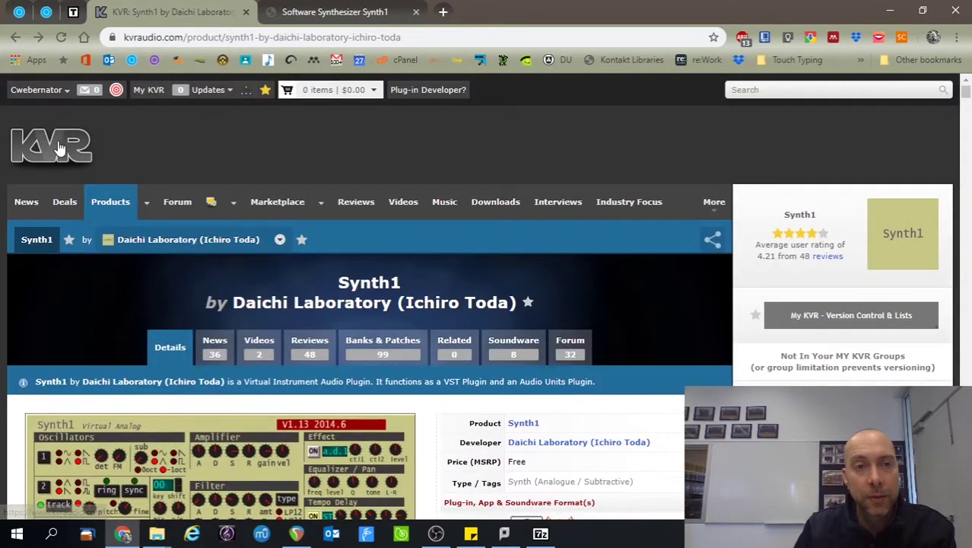
{"action": "scroll", "coordinate": [524, 318], "scroll_direction": "down", "scroll_amount": 4}
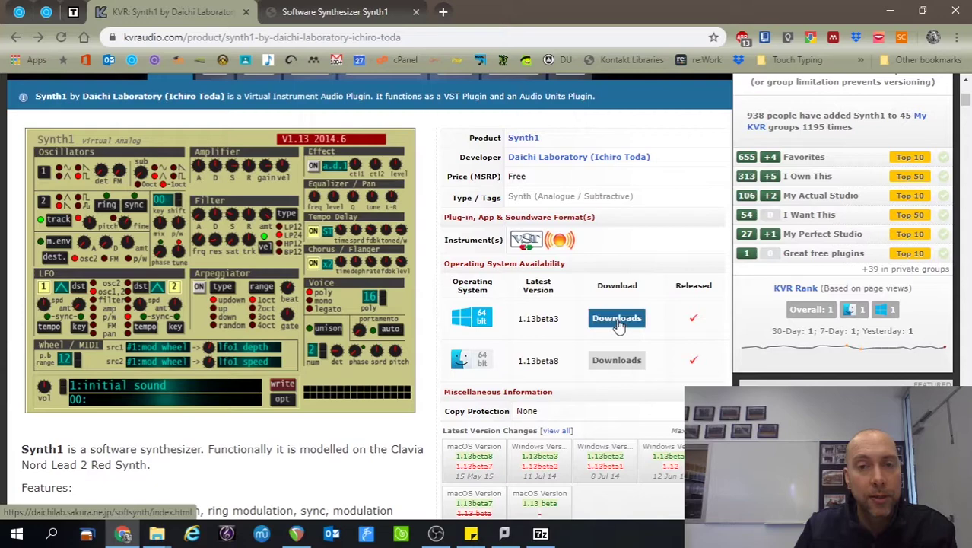
{"action": "left_click", "coordinate": [619, 320]}
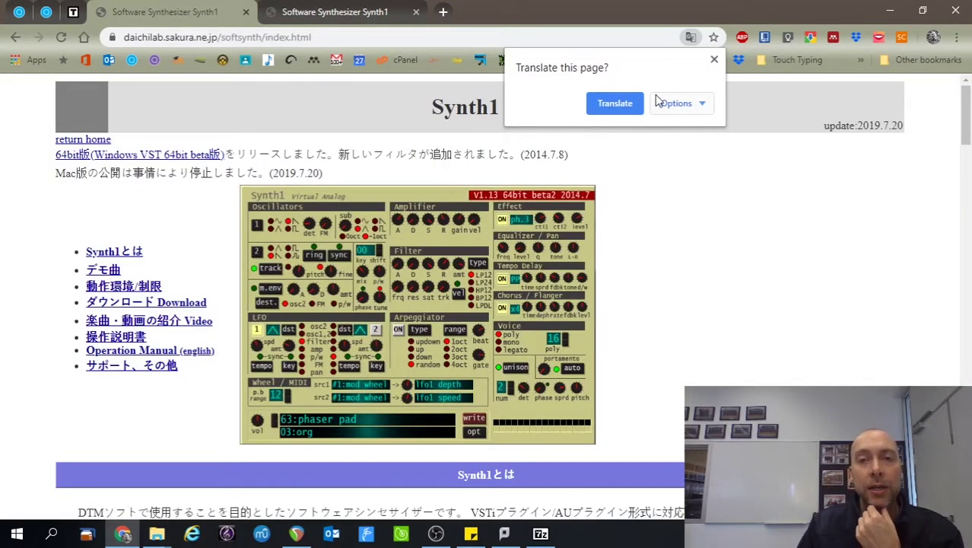
{"action": "left_click", "coordinate": [714, 59]}
Step: Jump to the Download section and pick Synth1 Ver 1.13 beta3, cancelling the duplicate save
{"action": "scroll", "coordinate": [639, 251], "scroll_direction": "down", "scroll_amount": 3}
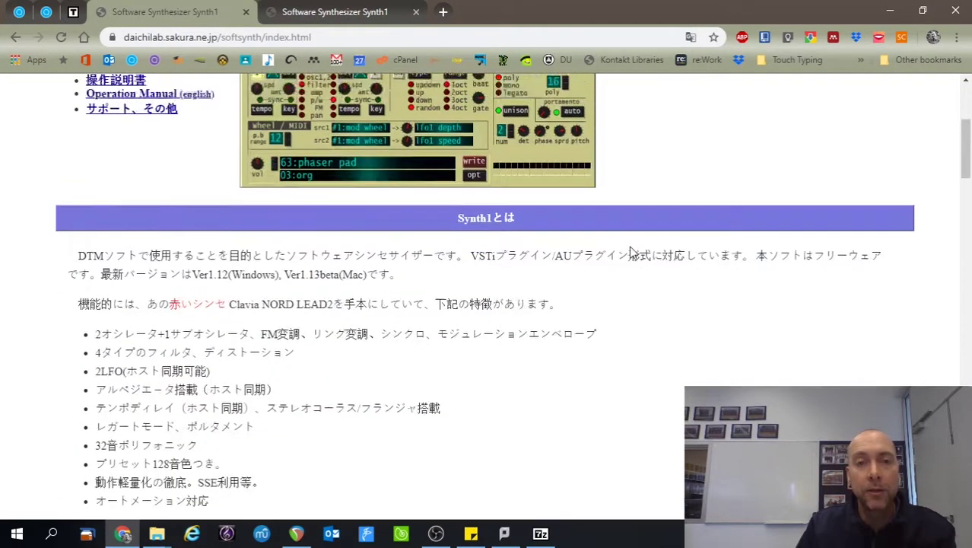
{"action": "scroll", "coordinate": [635, 251], "scroll_direction": "up", "scroll_amount": 3}
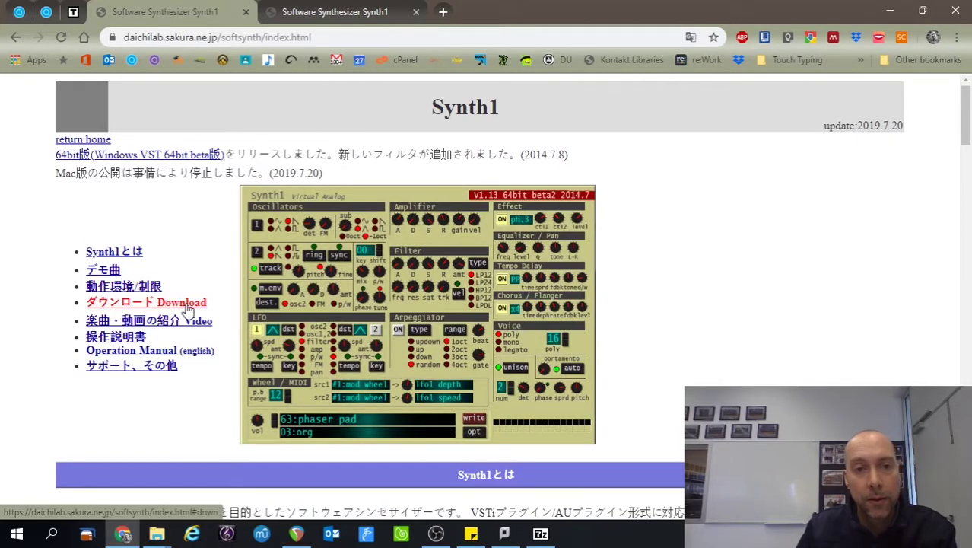
{"action": "left_click", "coordinate": [114, 305]}
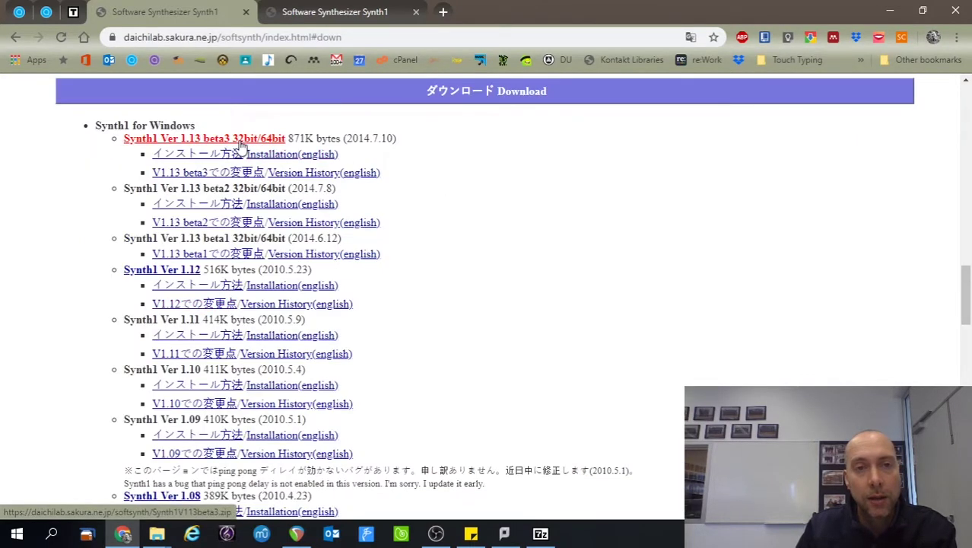
{"action": "left_click", "coordinate": [194, 143]}
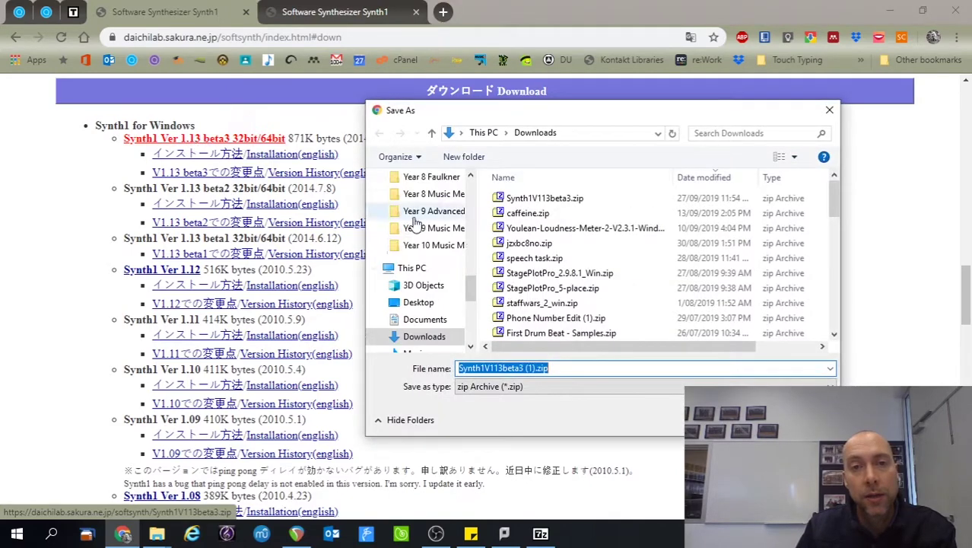
{"action": "key", "text": "Escape"}
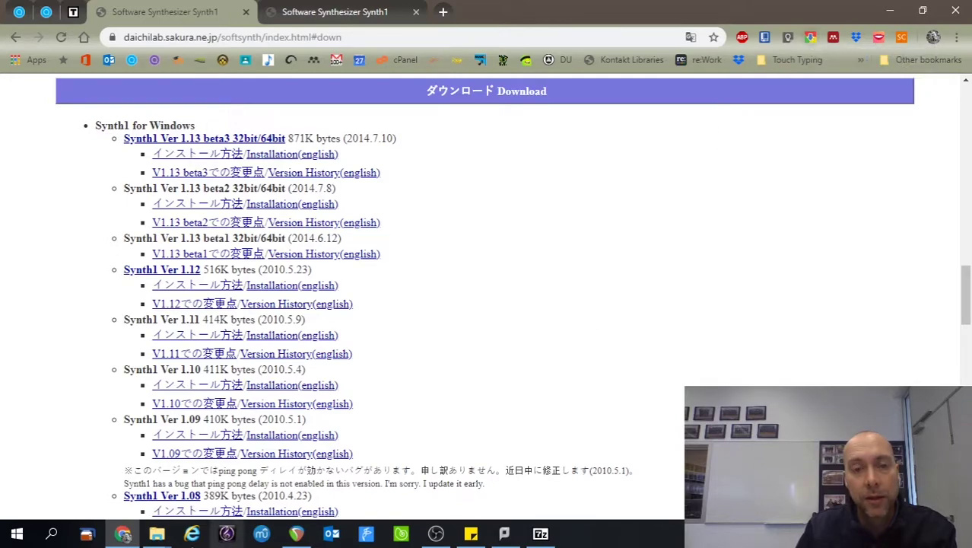
Step: Open Synth1V113beta3.zip in the For School Use folder, then close that archive window
{"action": "left_click", "coordinate": [166, 536]}
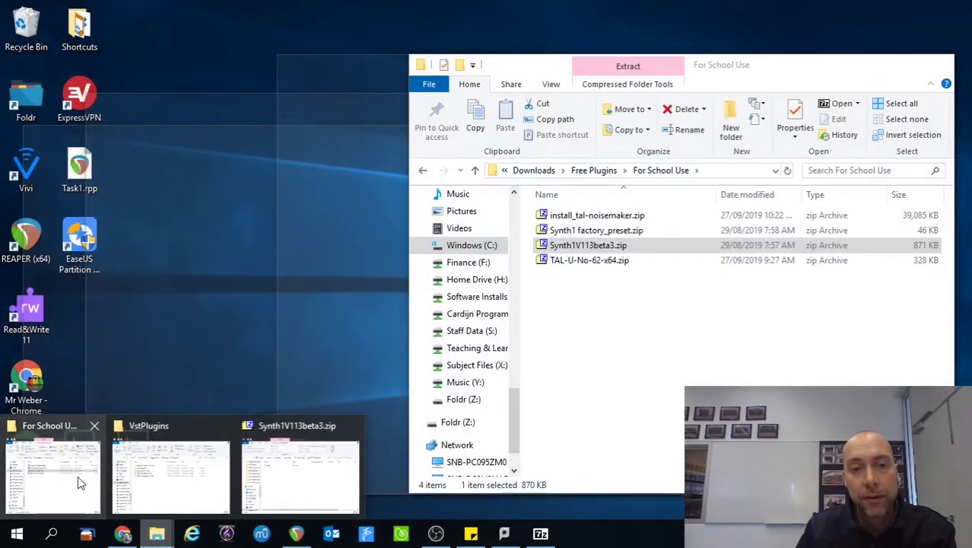
{"action": "left_click", "coordinate": [78, 476]}
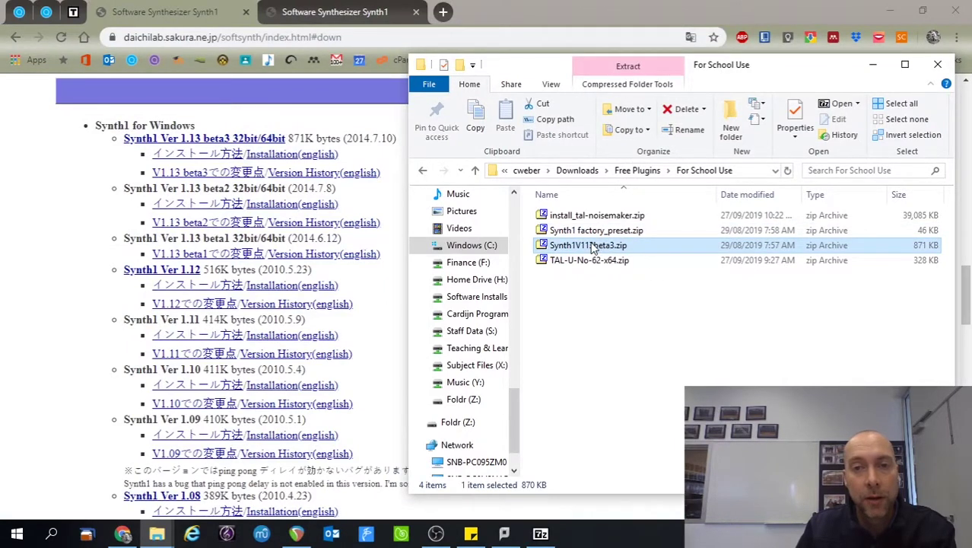
{"action": "double_click", "coordinate": [592, 246]}
{"action": "left_click_drag", "start_coordinate": [379, 134], "coordinate": [402, 132]}
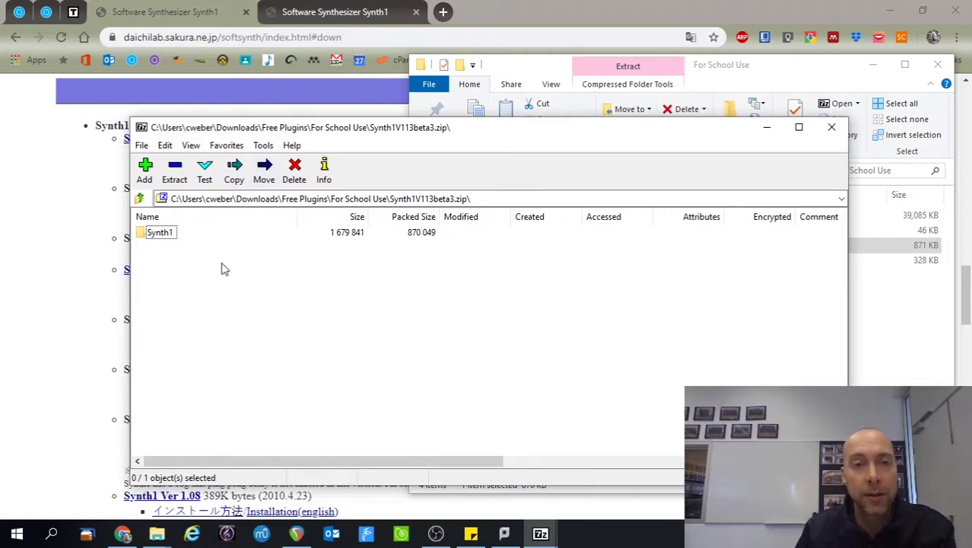
{"action": "left_click_drag", "start_coordinate": [306, 127], "coordinate": [248, 117]}
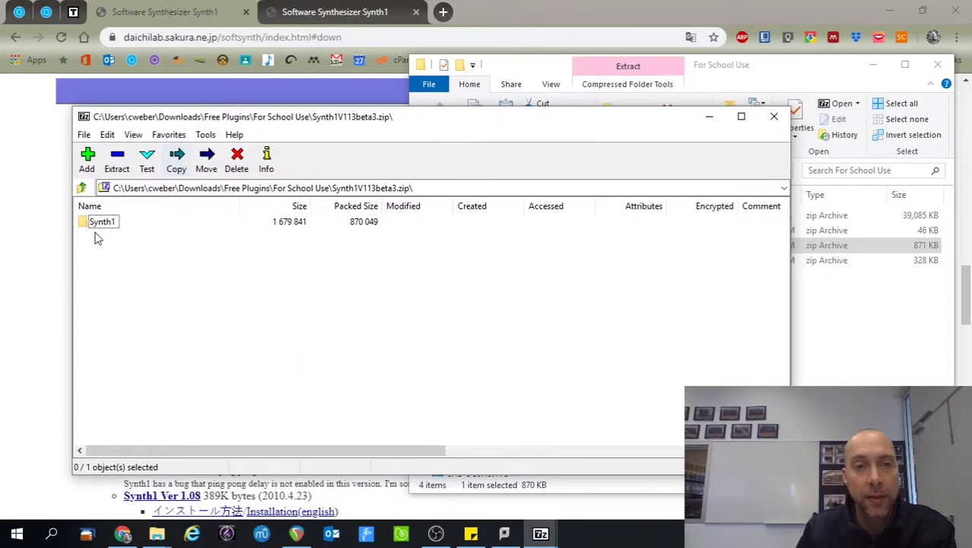
{"action": "left_click", "coordinate": [774, 116]}
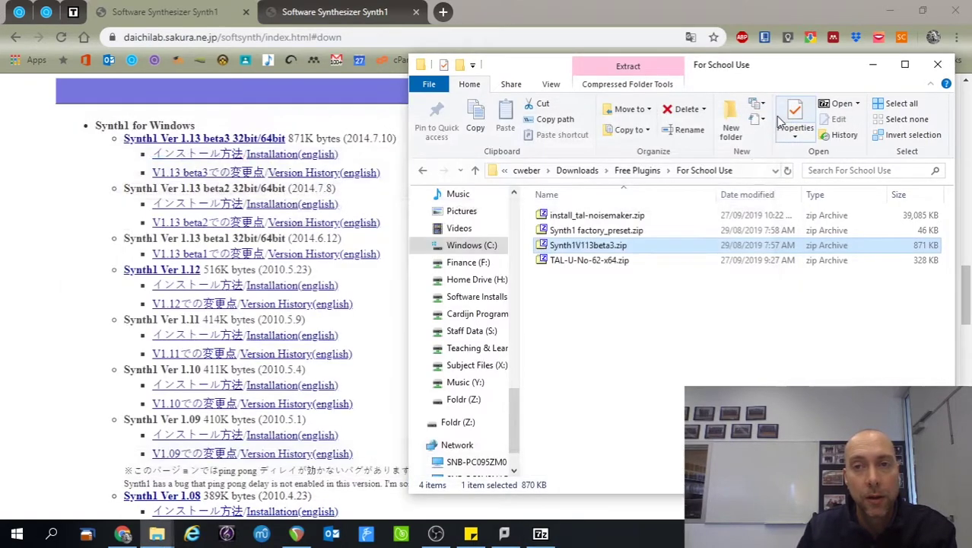
Step: Open the zip with Windows Explorer and select the Synth1 folder inside it
{"action": "right_click", "coordinate": [599, 252]}
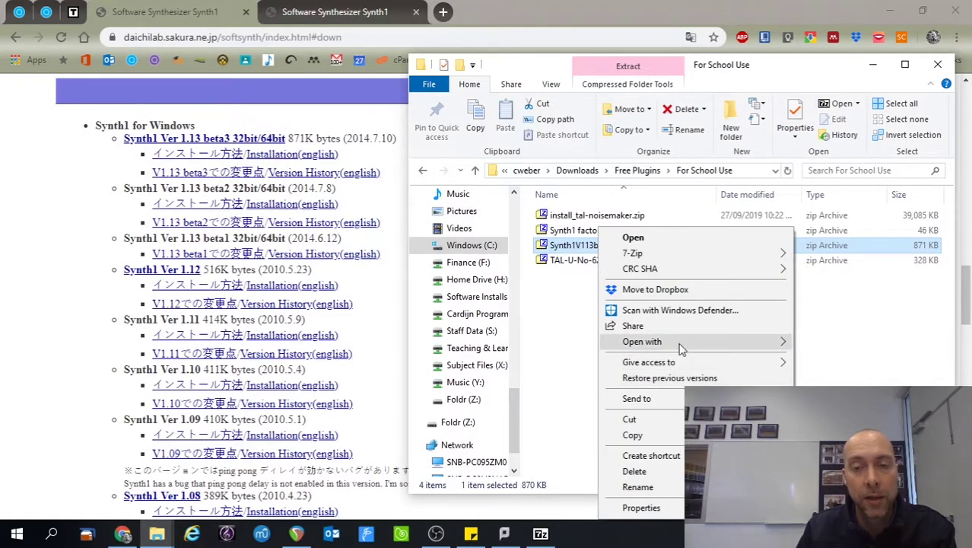
{"action": "mouse_move", "coordinate": [770, 344]}
{"action": "left_click", "coordinate": [824, 374]}
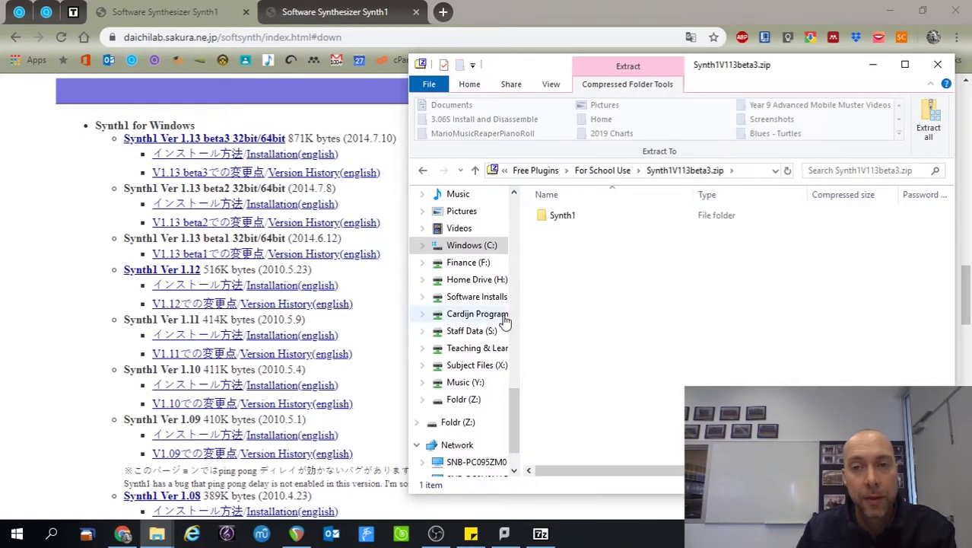
{"action": "left_click", "coordinate": [559, 217]}
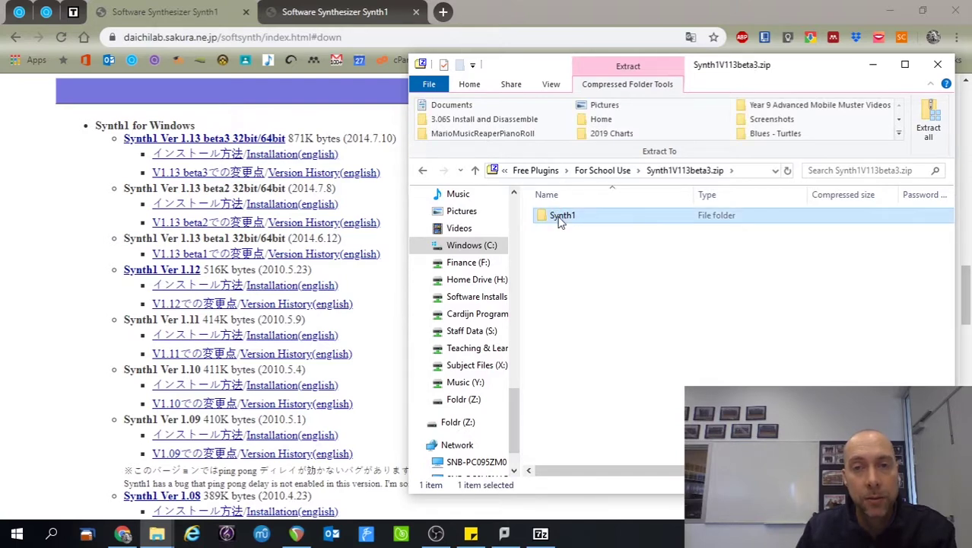
Step: Copy the Synth1 folder from the zip into C:\Program Files\Steinberg\VstPlugins, granting administrator permission
{"action": "left_click", "coordinate": [157, 533]}
{"action": "left_click", "coordinate": [163, 485]}
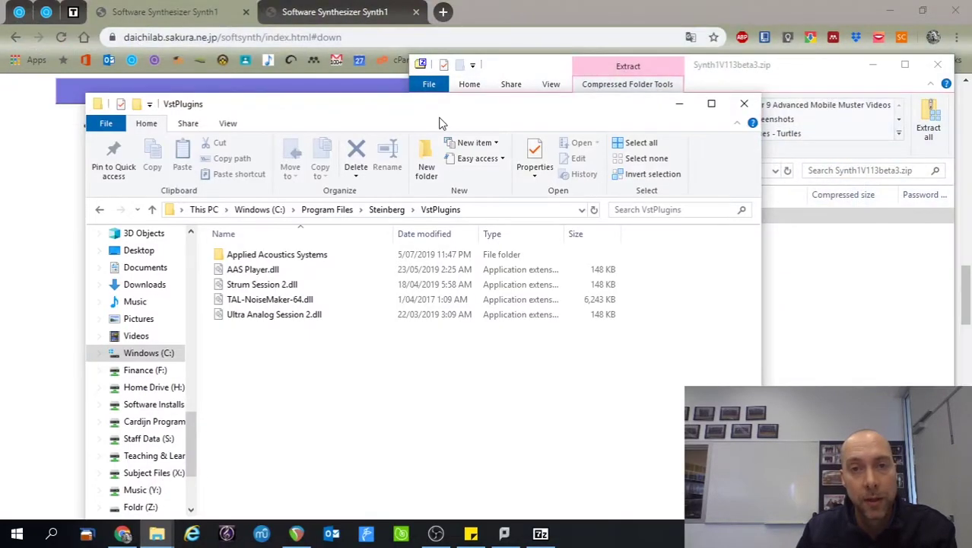
{"action": "left_click_drag", "start_coordinate": [432, 108], "coordinate": [365, 76]}
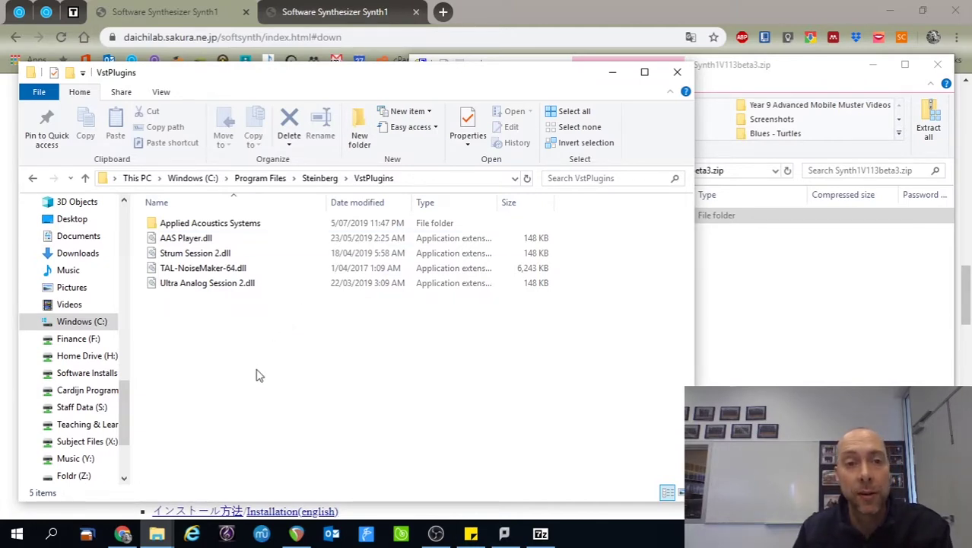
{"action": "left_click", "coordinate": [200, 270]}
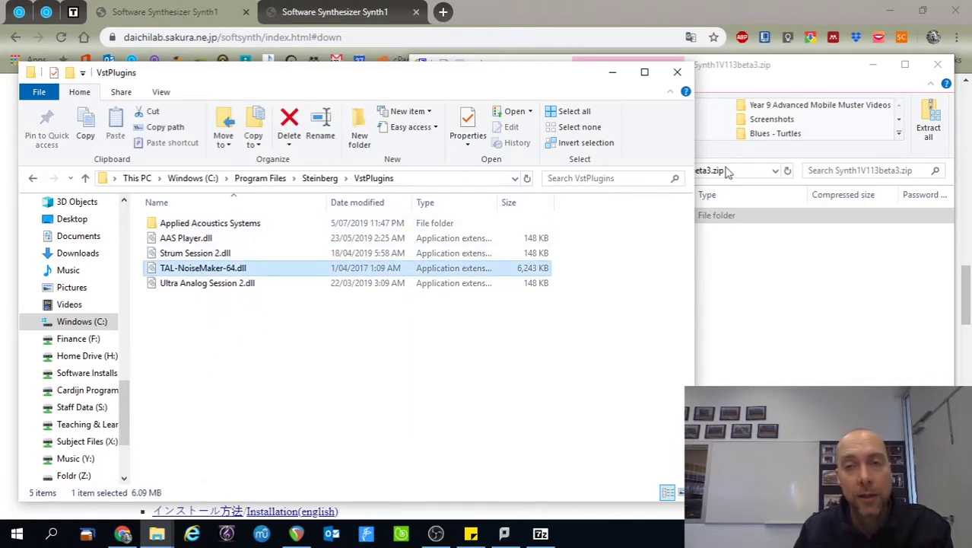
{"action": "left_click", "coordinate": [755, 77]}
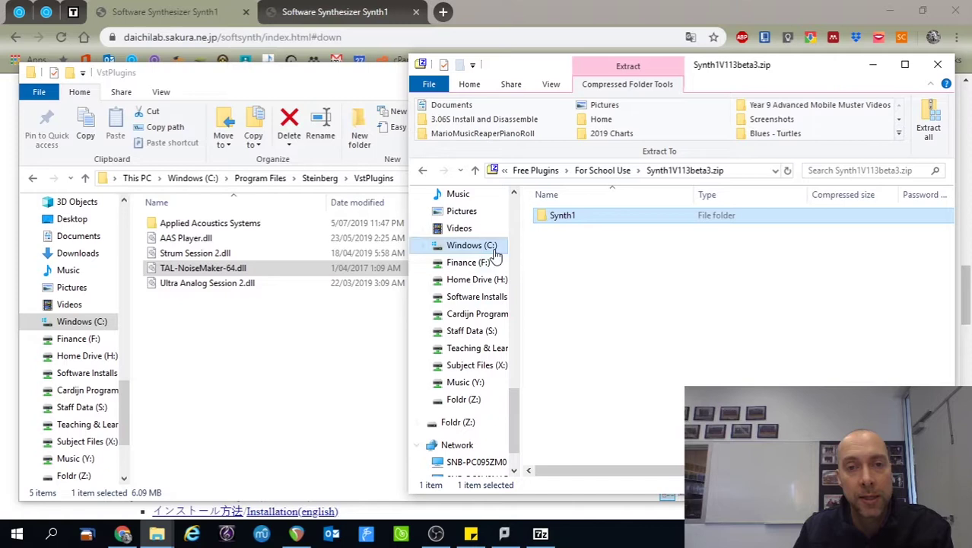
{"action": "left_click_drag", "start_coordinate": [556, 219], "coordinate": [194, 343]}
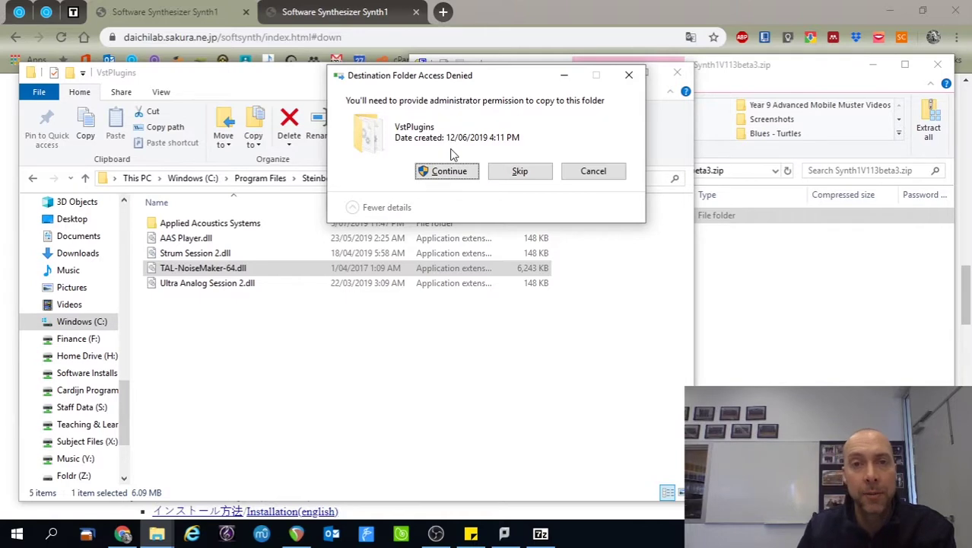
{"action": "left_click", "coordinate": [441, 179]}
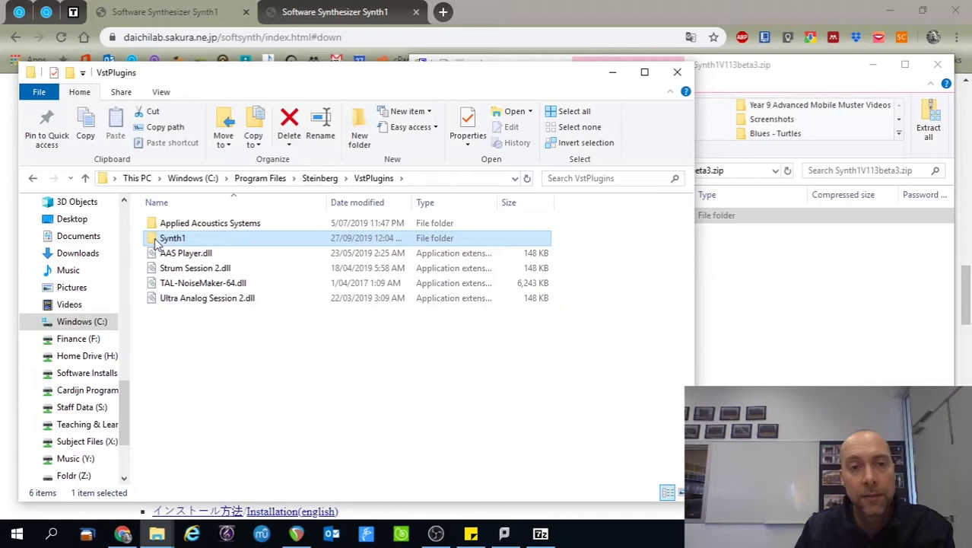
Step: Open the copied Synth1 folder and run initsettings.exe, confirming the reset, then launch it again
{"action": "double_click", "coordinate": [169, 238]}
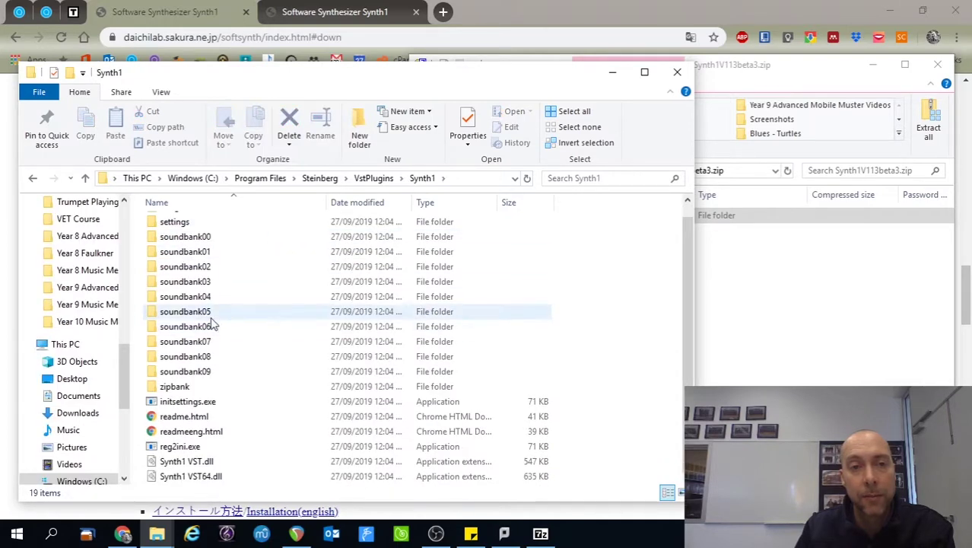
{"action": "left_click", "coordinate": [188, 405]}
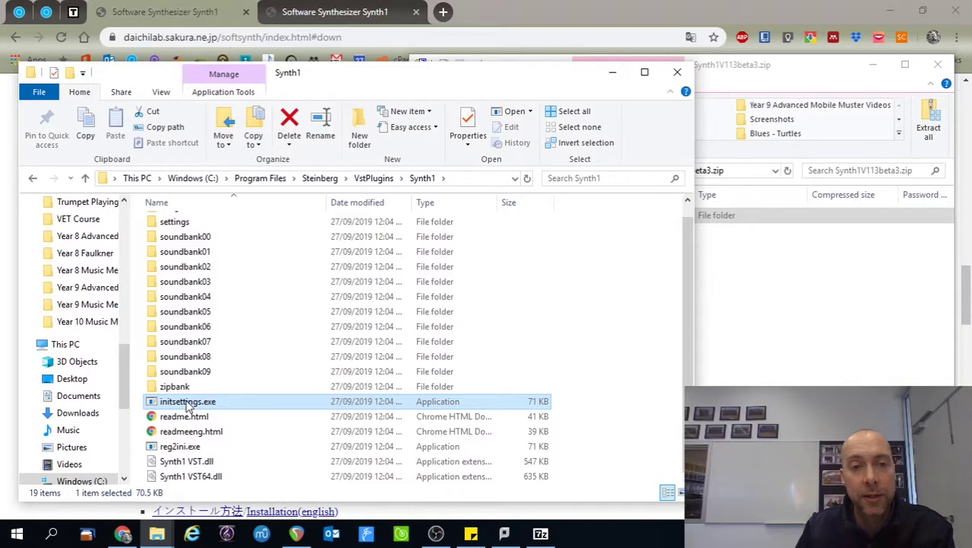
{"action": "double_click", "coordinate": [186, 404]}
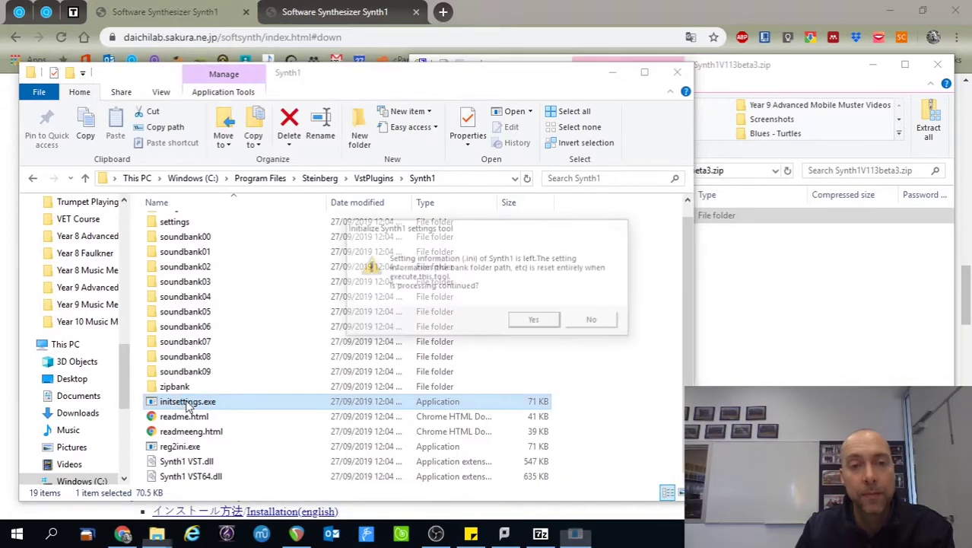
{"action": "left_click", "coordinate": [532, 323]}
{"action": "left_click", "coordinate": [544, 350]}
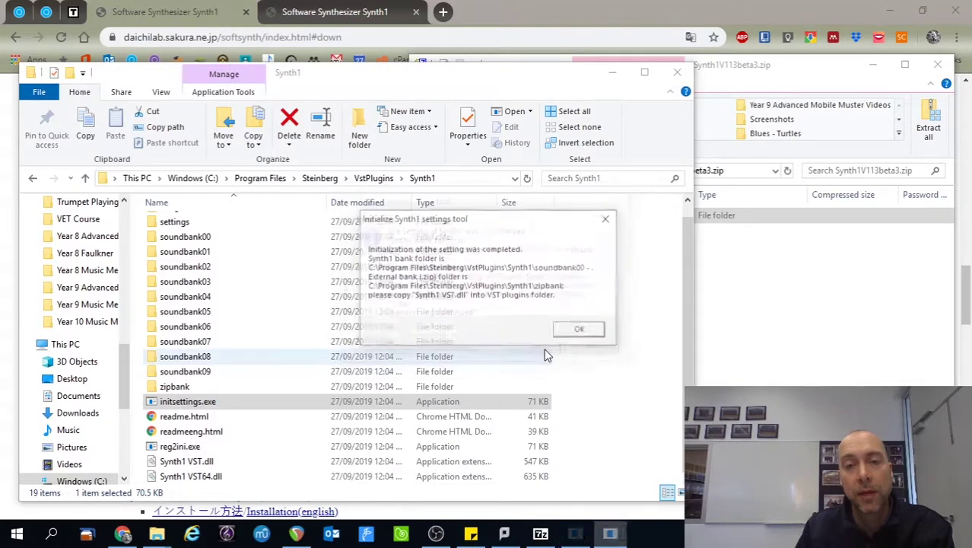
{"action": "left_click", "coordinate": [583, 329]}
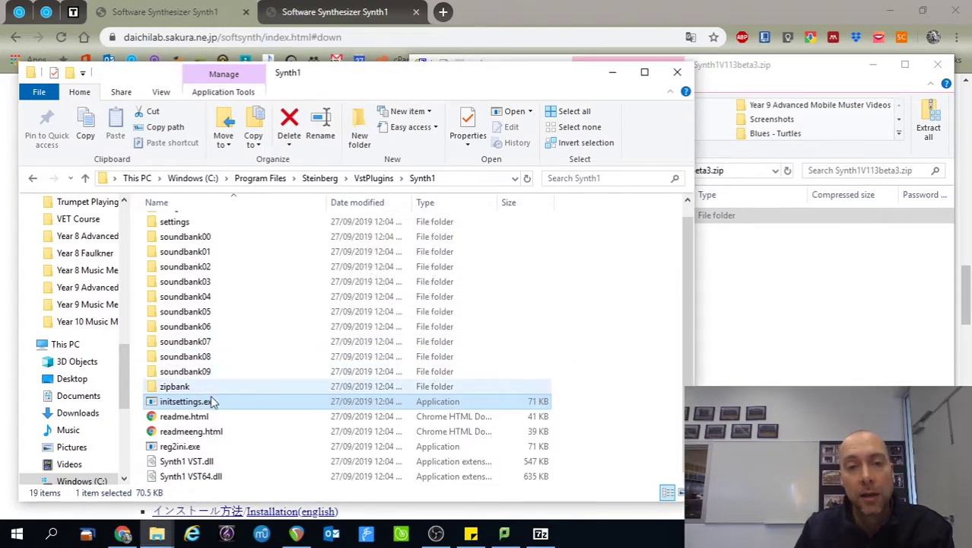
{"action": "left_click", "coordinate": [181, 448]}
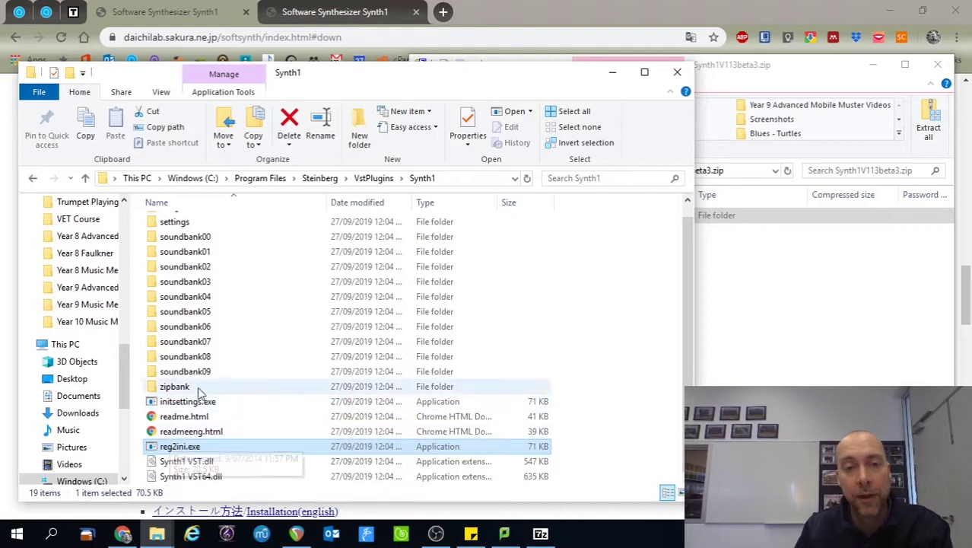
{"action": "double_click", "coordinate": [195, 403]}
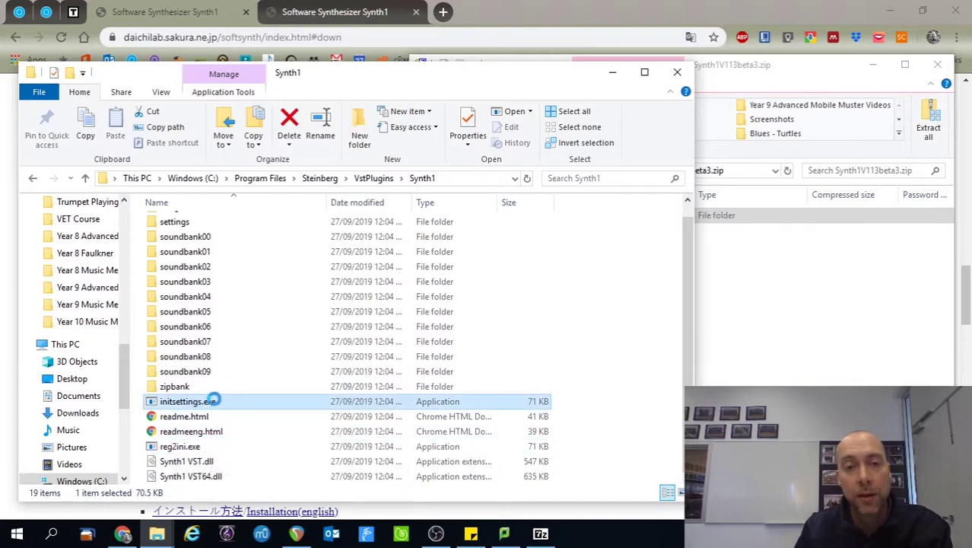
{"action": "left_click", "coordinate": [298, 536]}
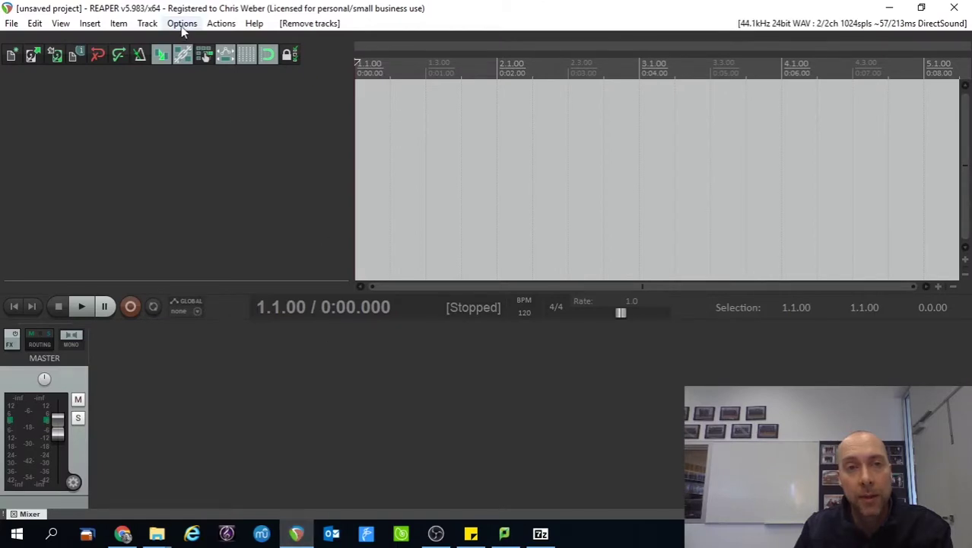
{"action": "left_click", "coordinate": [183, 24]}
{"action": "left_click", "coordinate": [251, 537]}
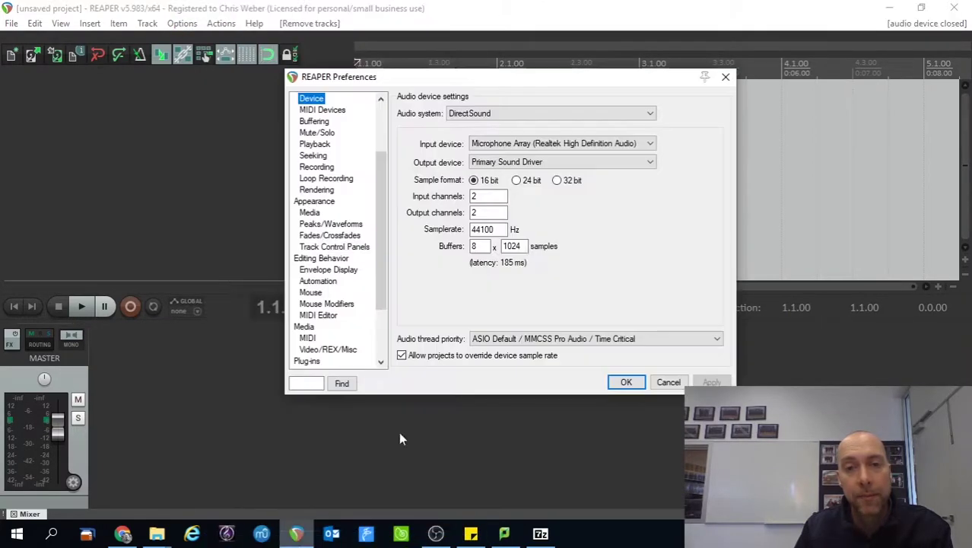
{"action": "scroll", "coordinate": [354, 271], "scroll_direction": "down", "scroll_amount": 3}
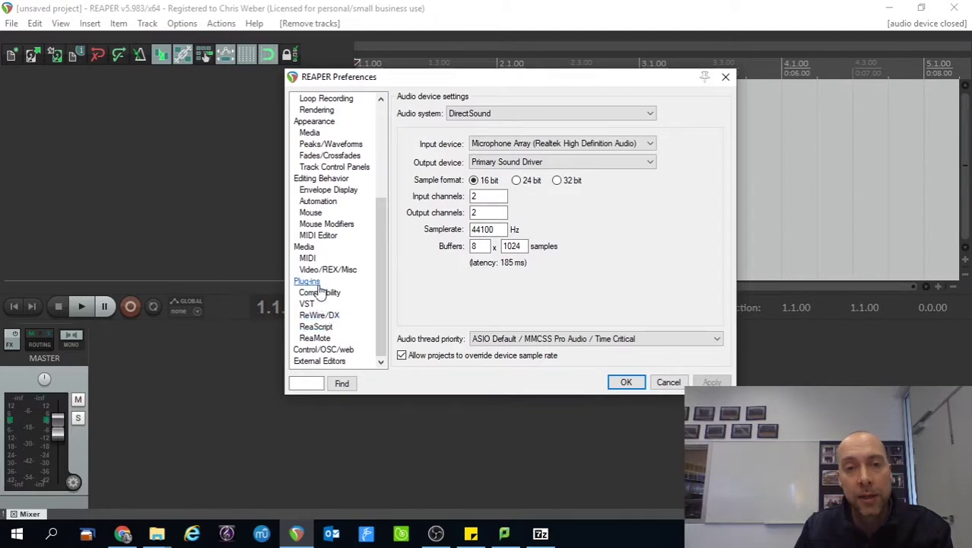
{"action": "left_click", "coordinate": [307, 303]}
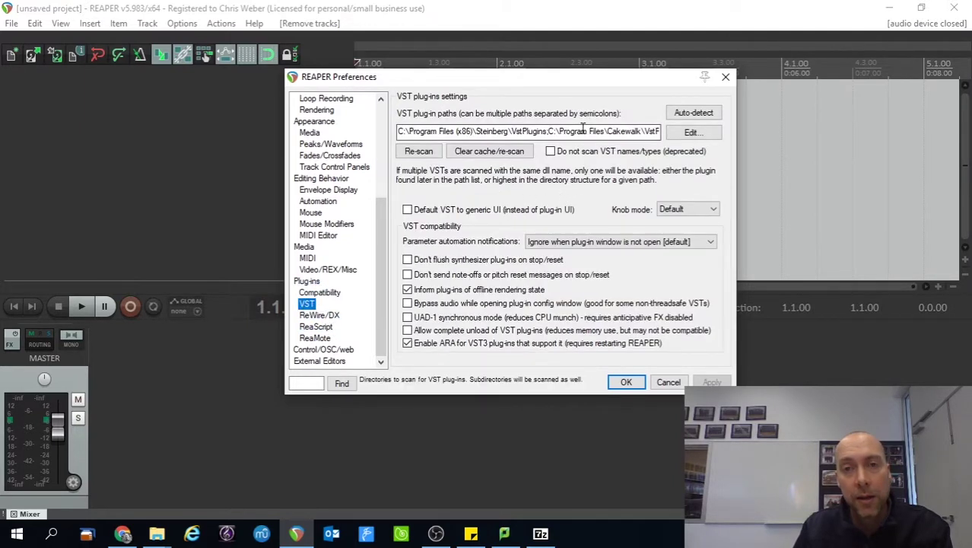
{"action": "left_click_drag", "start_coordinate": [532, 131], "coordinate": [658, 131]}
{"action": "left_click", "coordinate": [611, 127]}
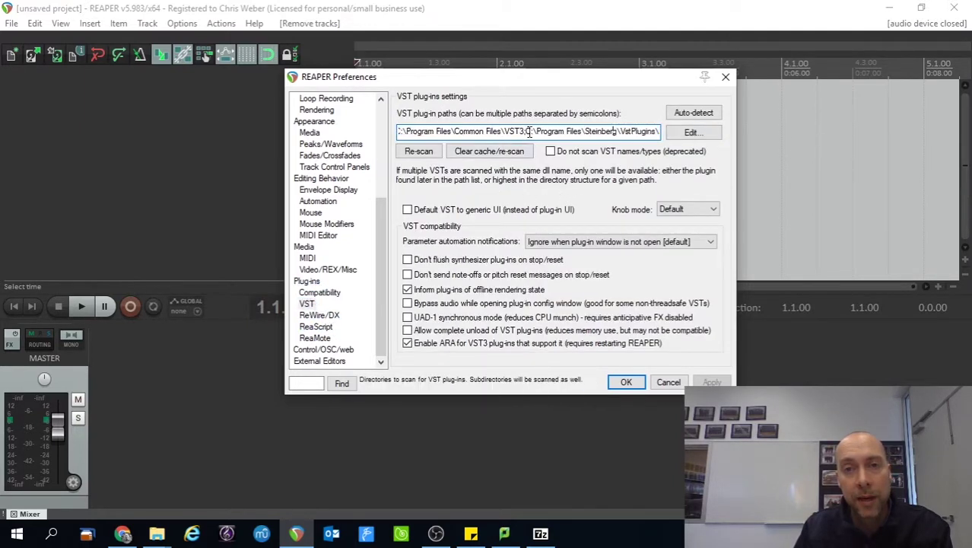
{"action": "left_click_drag", "start_coordinate": [527, 132], "coordinate": [714, 125]}
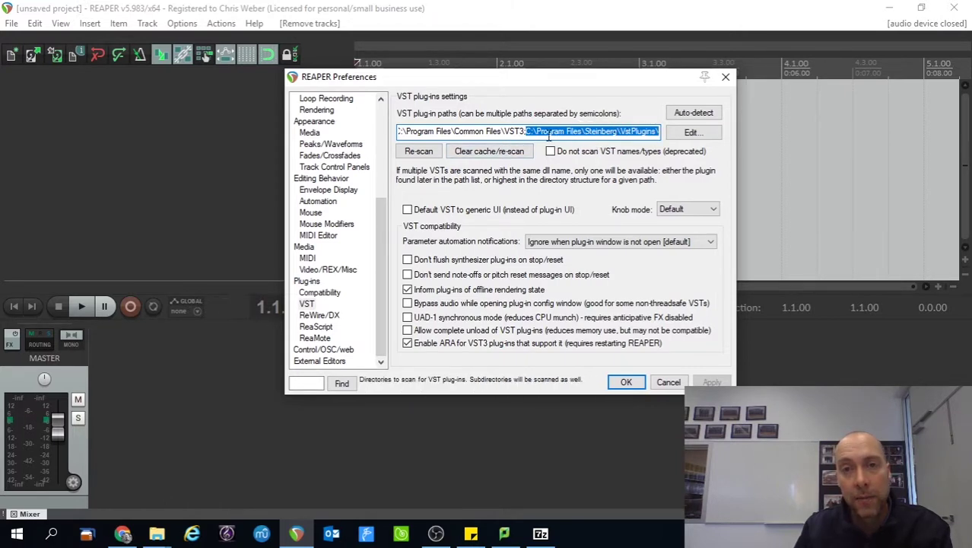
{"action": "left_click", "coordinate": [524, 133]}
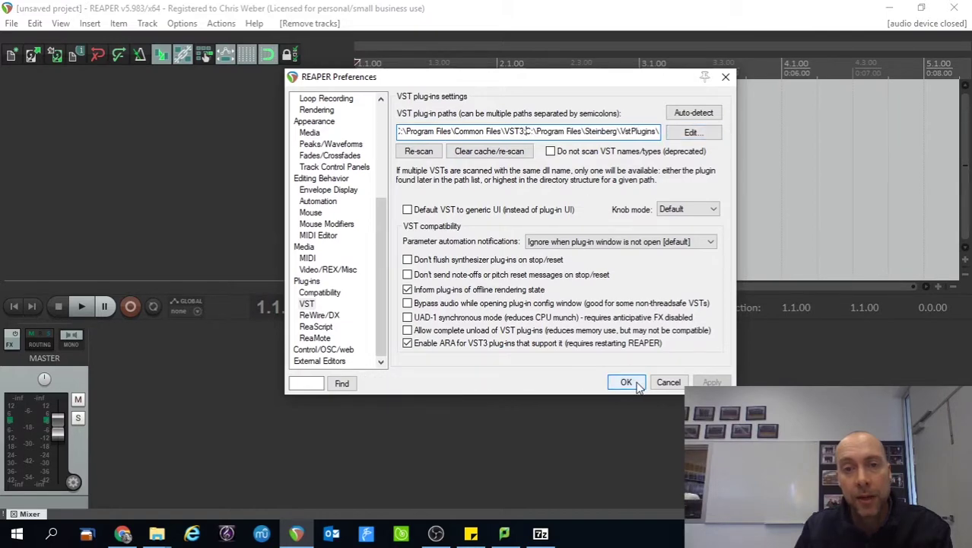
{"action": "key", "text": "Return"}
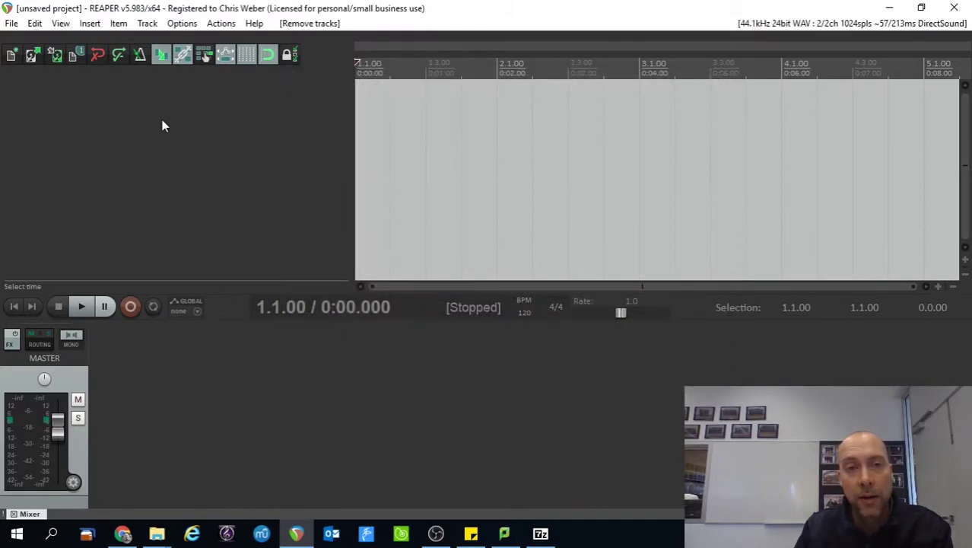
Step: After finding Synth1 missing from the instrument list, re-scan the VST folders in Preferences
{"action": "right_click", "coordinate": [162, 125]}
{"action": "left_click", "coordinate": [230, 159]}
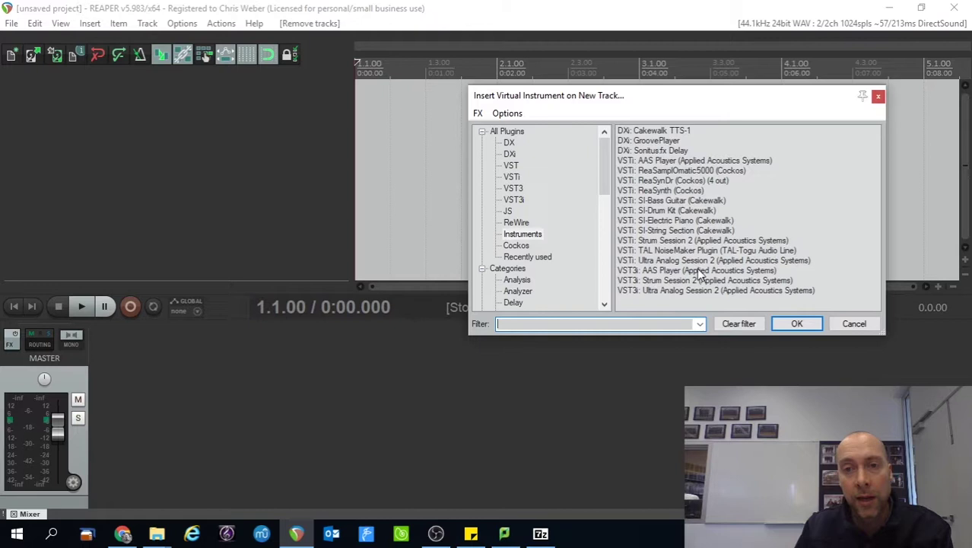
{"action": "left_click", "coordinate": [852, 324]}
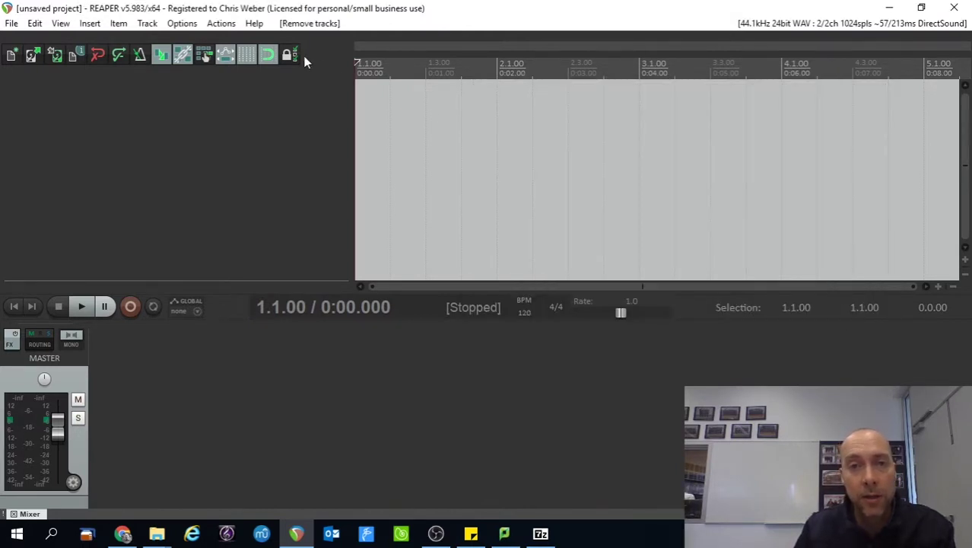
{"action": "key", "text": "ctrl+p"}
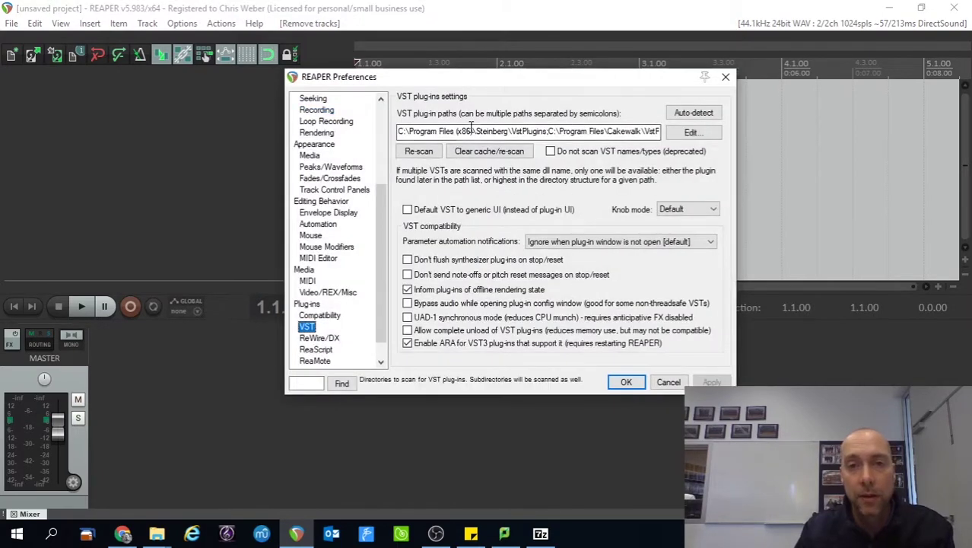
{"action": "left_click", "coordinate": [419, 150]}
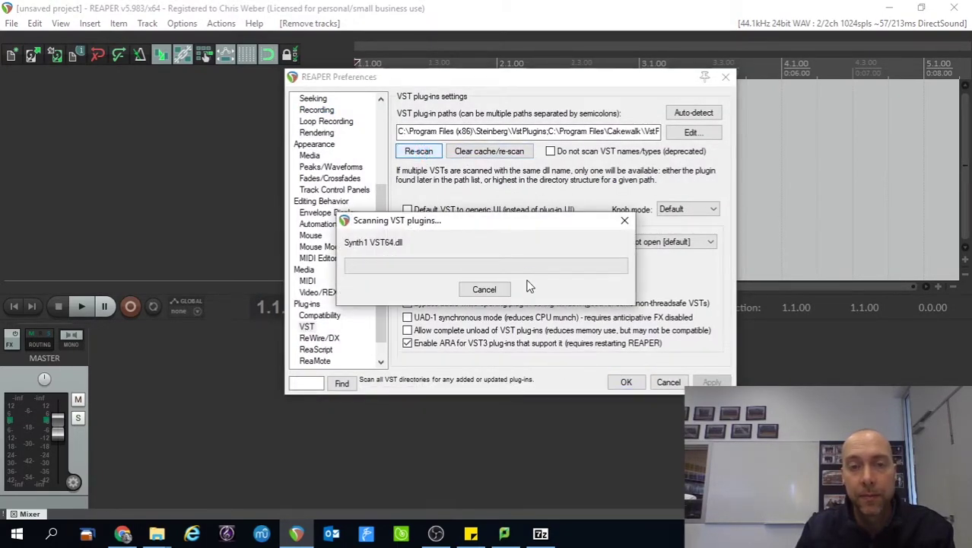
Step: Insert the 64-bit 'VSTi: Synth1 VSTi (Daichi)' on a new track instead of the x86 entry
{"action": "left_click", "coordinate": [626, 381]}
{"action": "right_click", "coordinate": [175, 144]}
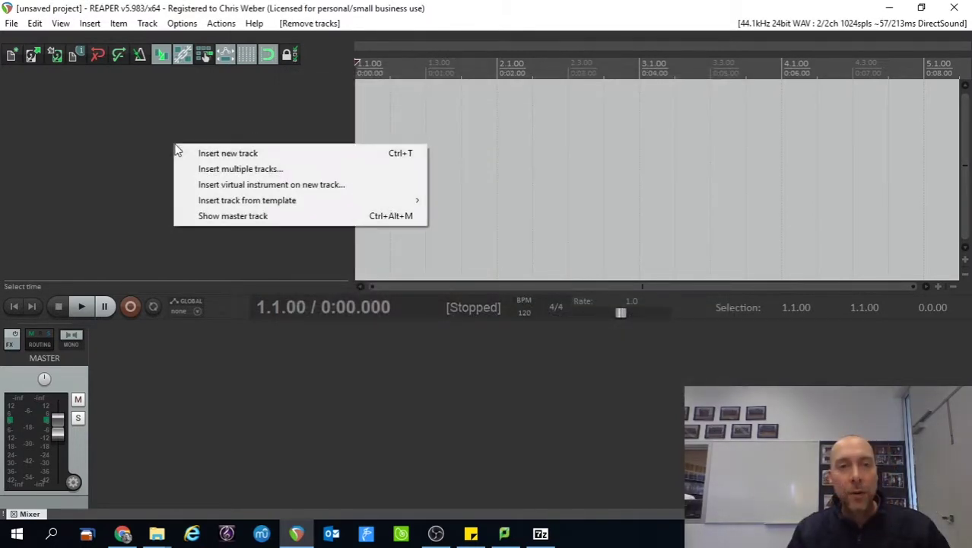
{"action": "left_click", "coordinate": [257, 187]}
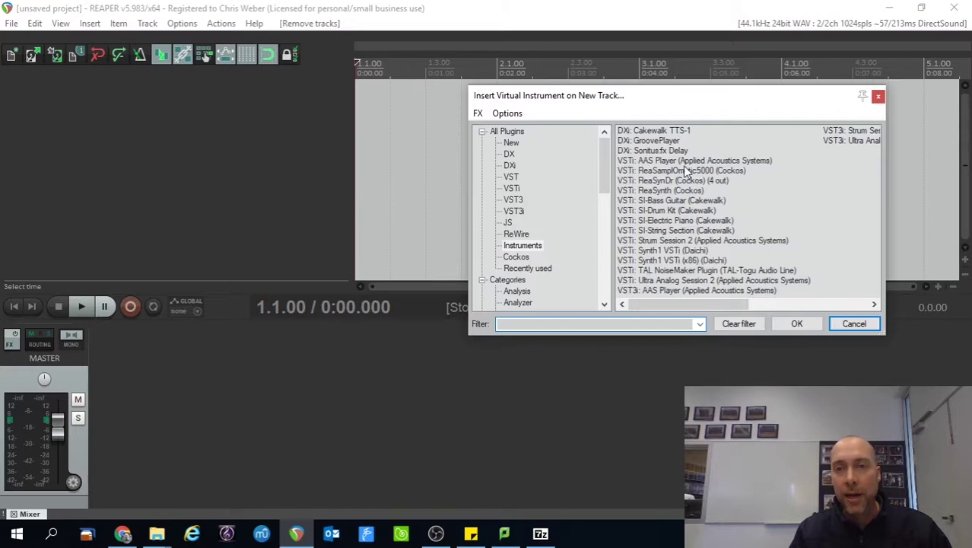
{"action": "left_click", "coordinate": [665, 251]}
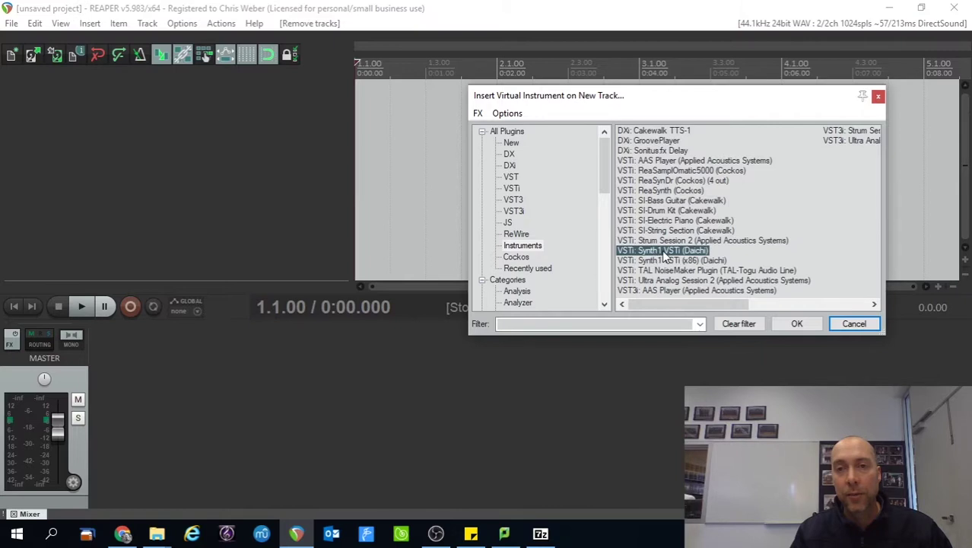
{"action": "left_click", "coordinate": [664, 261]}
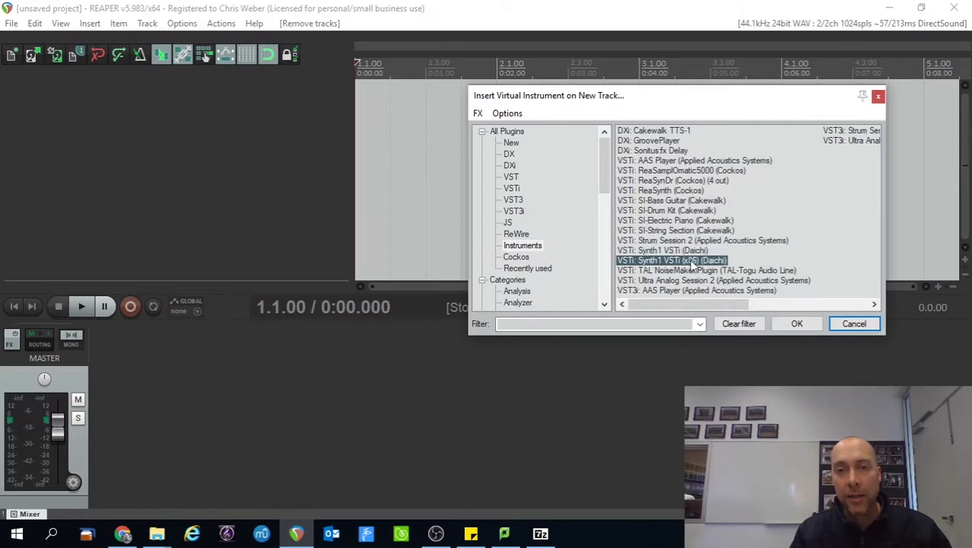
{"action": "left_click", "coordinate": [659, 251]}
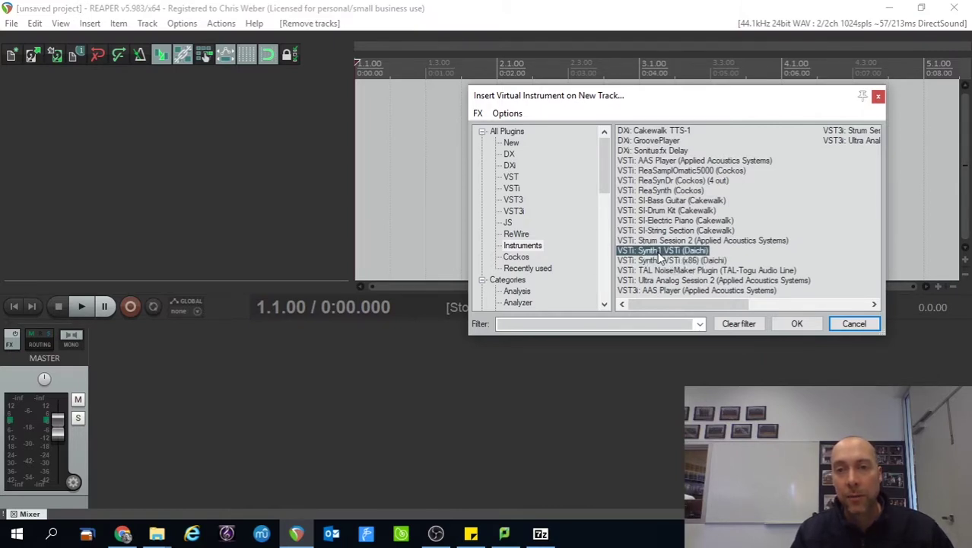
{"action": "double_click", "coordinate": [666, 255]}
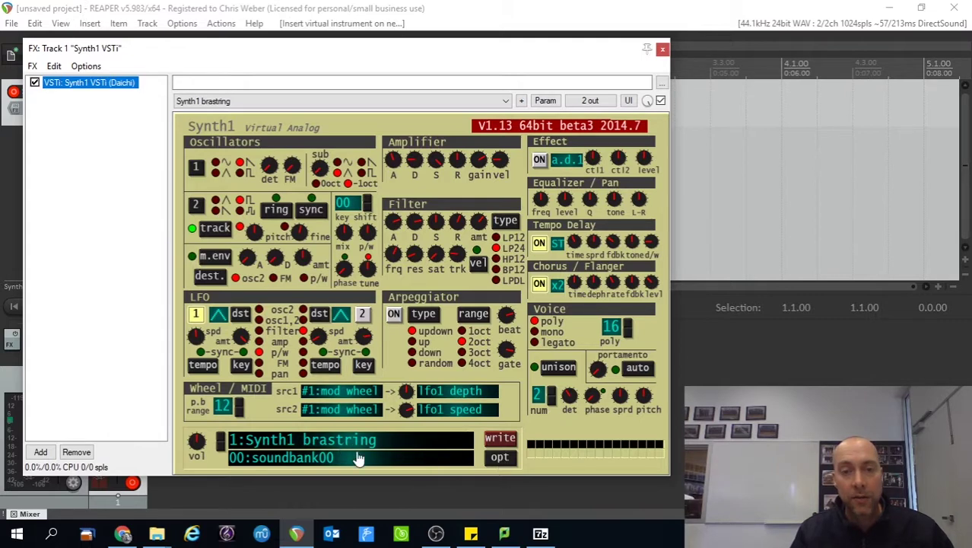
Step: Point Synth1's program bank 00 folder to VstPlugins\Synth1\soundbank00 in its options
{"action": "left_click", "coordinate": [499, 459]}
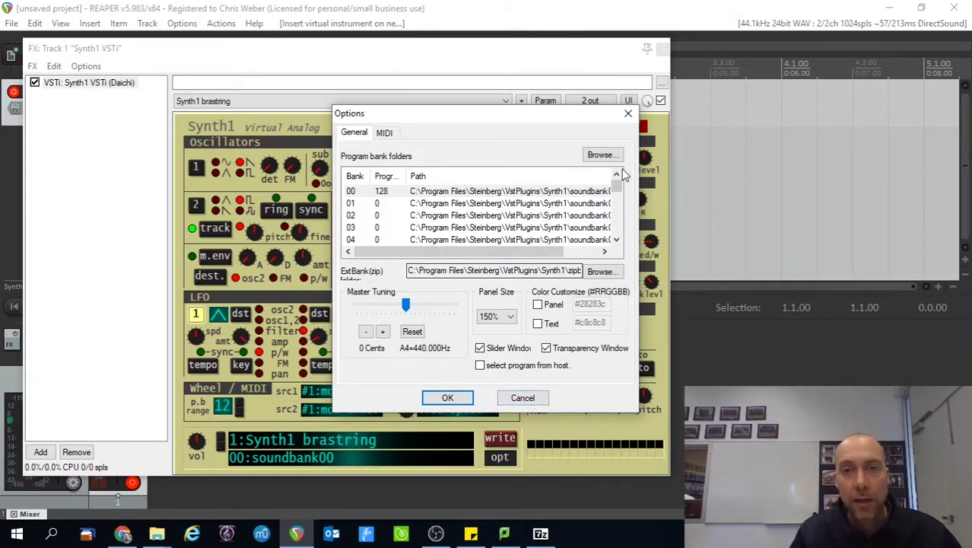
{"action": "left_click", "coordinate": [601, 154]}
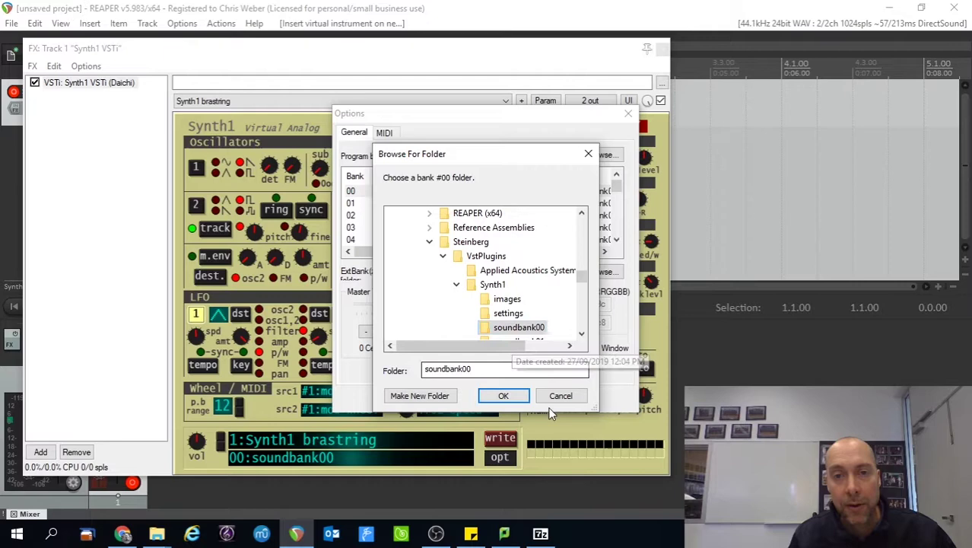
{"action": "left_click", "coordinate": [503, 395]}
{"action": "left_click", "coordinate": [509, 397]}
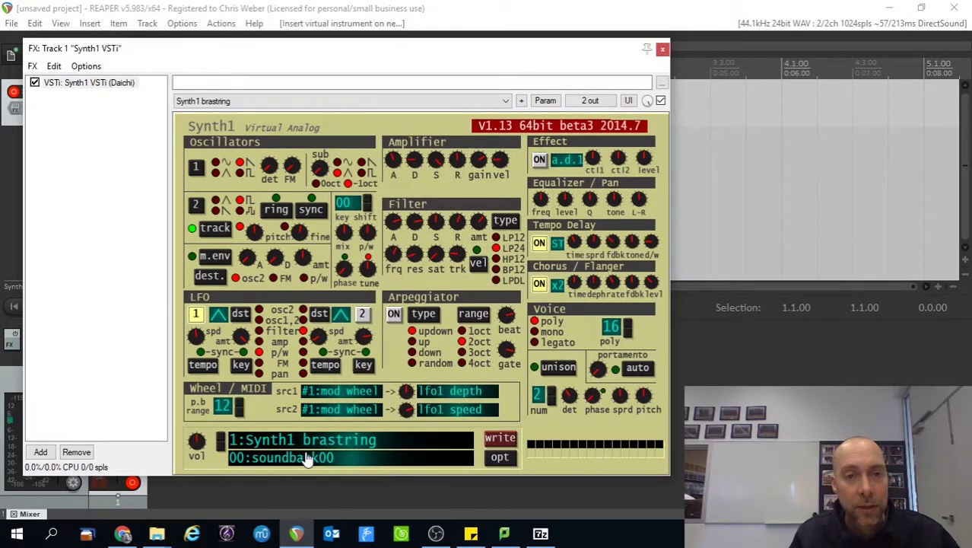
Step: Load the 13:Marimba program from Synth1's External factory preset.zip bank
{"action": "left_click", "coordinate": [255, 461]}
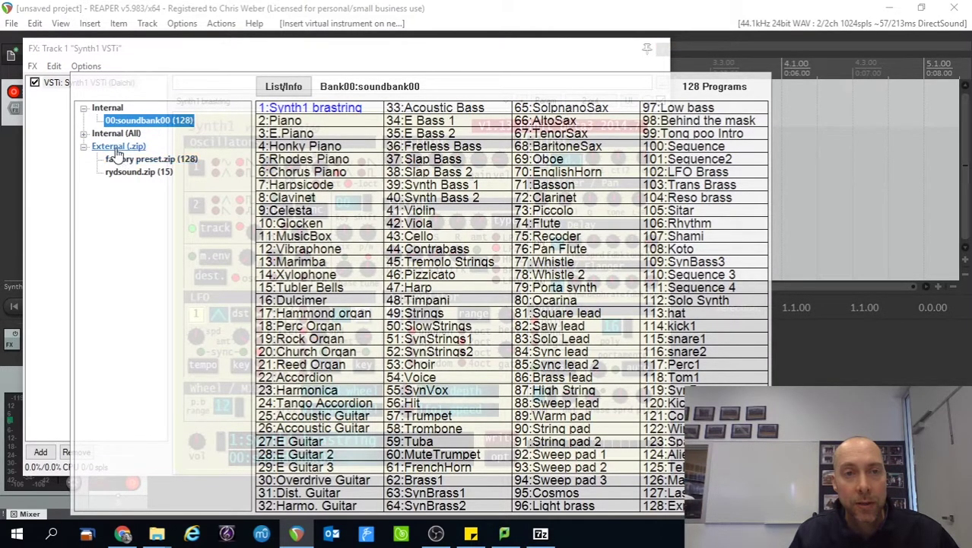
{"action": "left_click", "coordinate": [125, 161]}
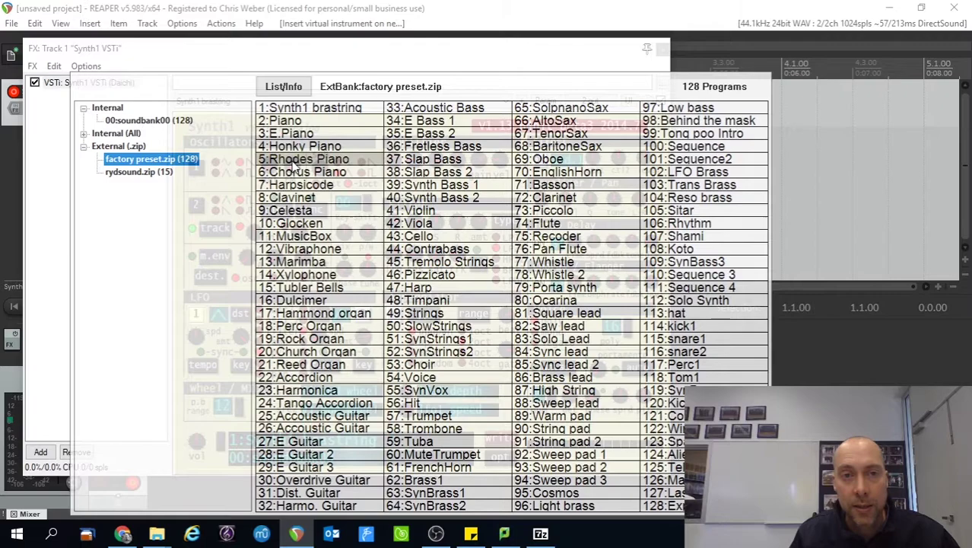
{"action": "left_click", "coordinate": [307, 262]}
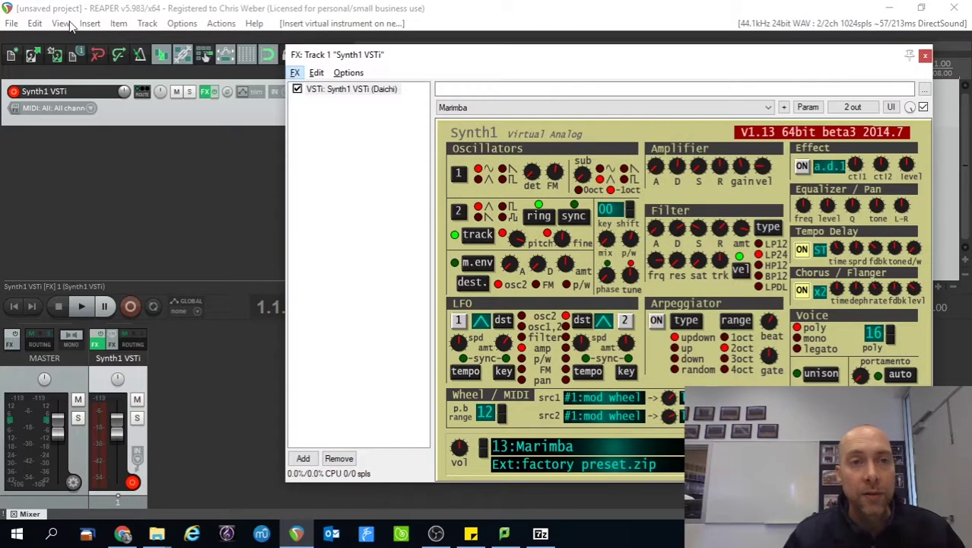
{"action": "left_click", "coordinate": [60, 23]}
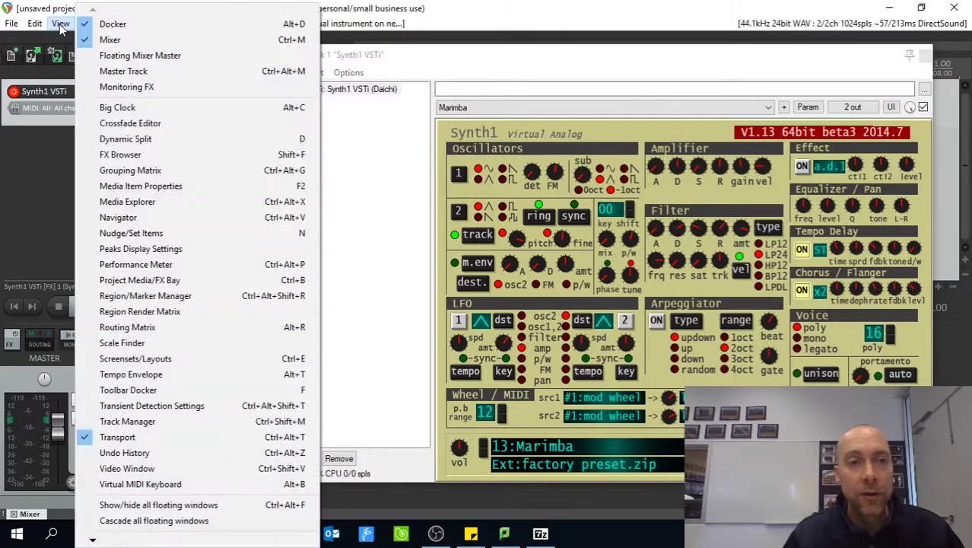
Step: Open the Virtual MIDI Keyboard and play several Marimba notes on it
{"action": "left_click", "coordinate": [173, 486]}
{"action": "left_click", "coordinate": [297, 228]}
{"action": "left_click", "coordinate": [373, 225]}
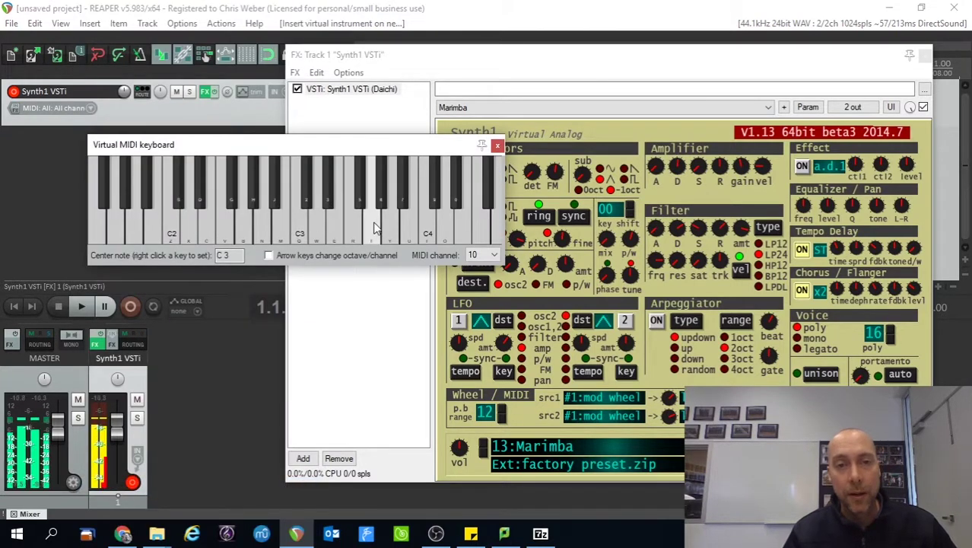
{"action": "left_click", "coordinate": [280, 238]}
{"action": "left_click", "coordinate": [244, 232]}
{"action": "left_click", "coordinate": [283, 233]}
{"action": "left_click", "coordinate": [384, 224]}
{"action": "left_click", "coordinate": [272, 226]}
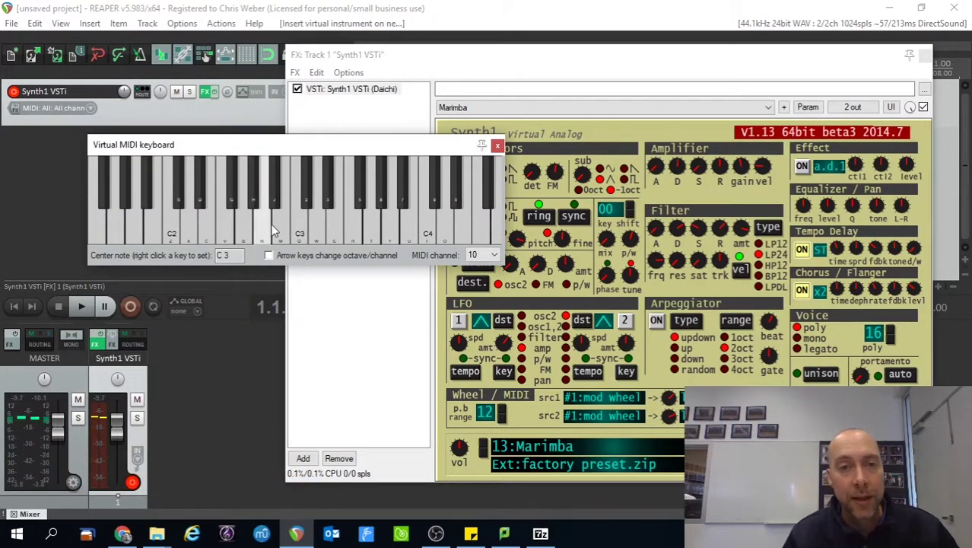
{"action": "left_click_drag", "start_coordinate": [341, 145], "coordinate": [331, 253]}
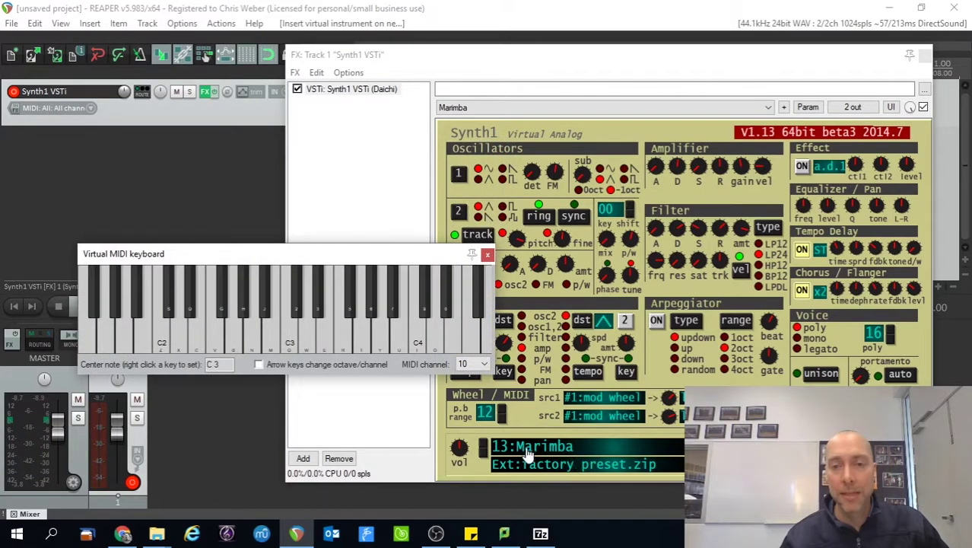
{"action": "left_click", "coordinate": [270, 334]}
{"action": "left_click", "coordinate": [307, 293]}
{"action": "left_click", "coordinate": [376, 328]}
{"action": "left_click", "coordinate": [234, 335]}
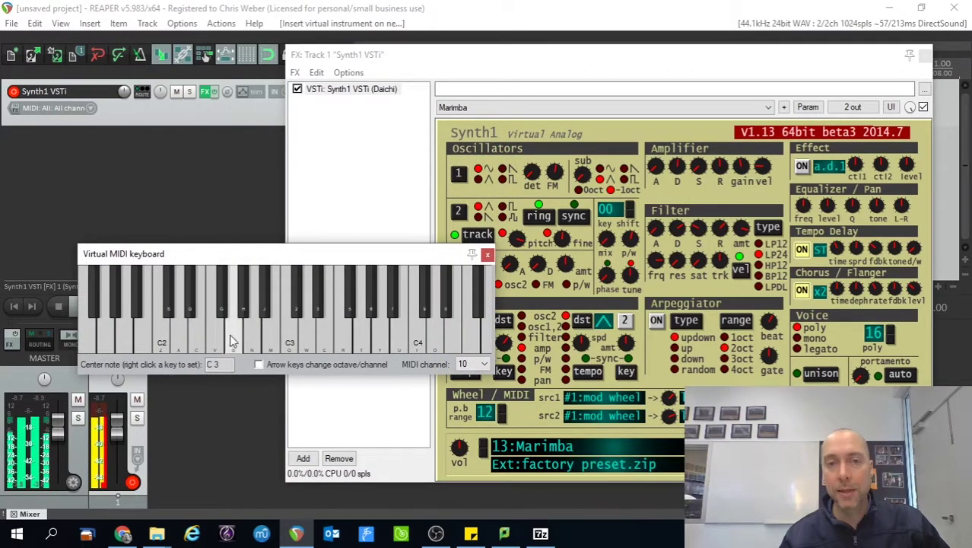
Step: Switch Synth1 to 2:Piano, set the keyboard's center note to C4, and play notes
{"action": "left_click", "coordinate": [590, 445]}
{"action": "left_click", "coordinate": [608, 451]}
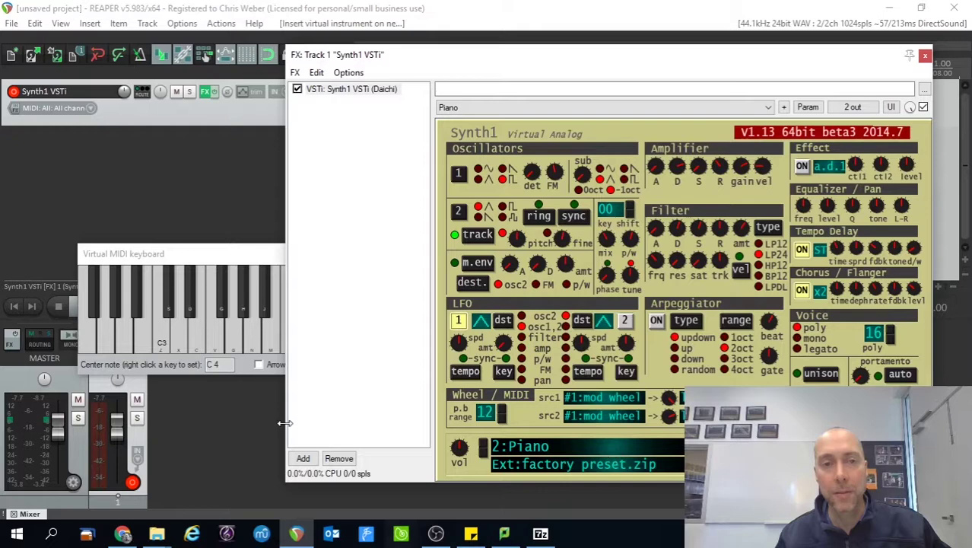
{"action": "right_click", "coordinate": [237, 338]}
{"action": "left_click", "coordinate": [362, 339]}
{"action": "left_click", "coordinate": [398, 340]}
{"action": "left_click", "coordinate": [417, 342]}
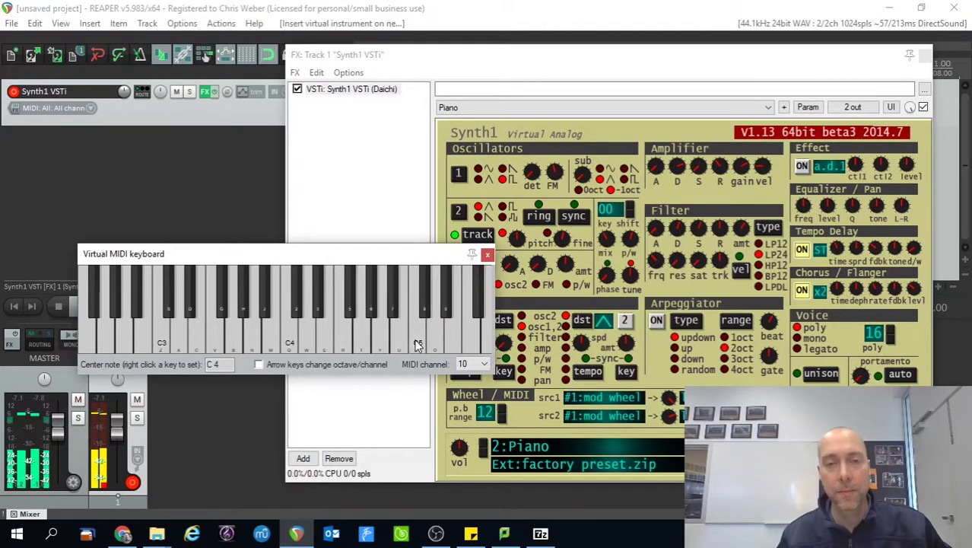
Step: Play Piano notes with the V, N and M keys, then reopen the factory preset.zip list
{"action": "key", "text": "v"}
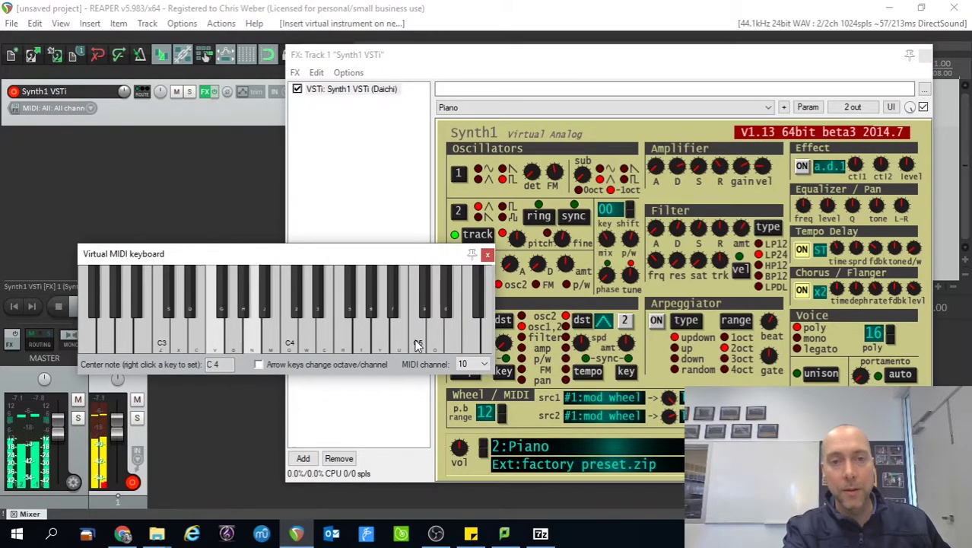
{"action": "key", "text": "n"}
{"action": "key", "text": "m"}
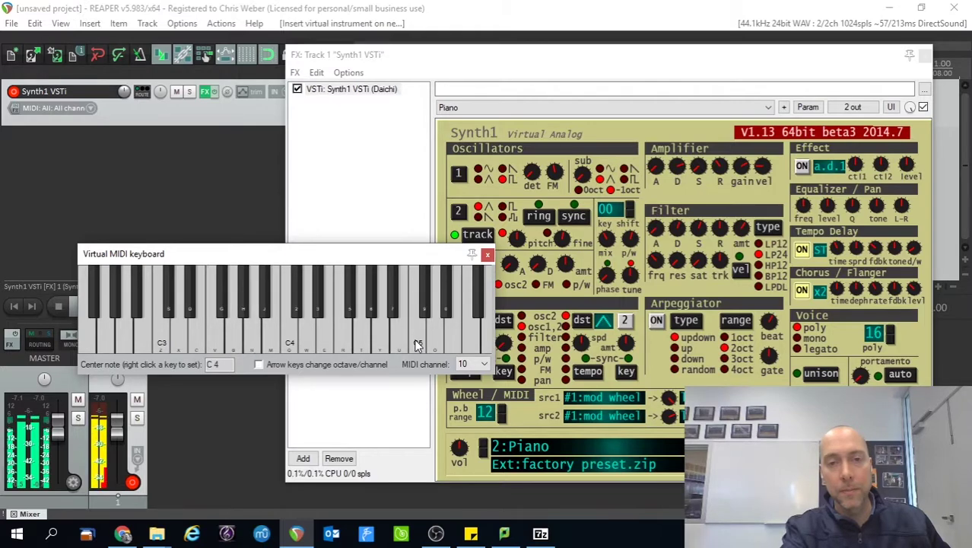
{"action": "key", "text": "n"}
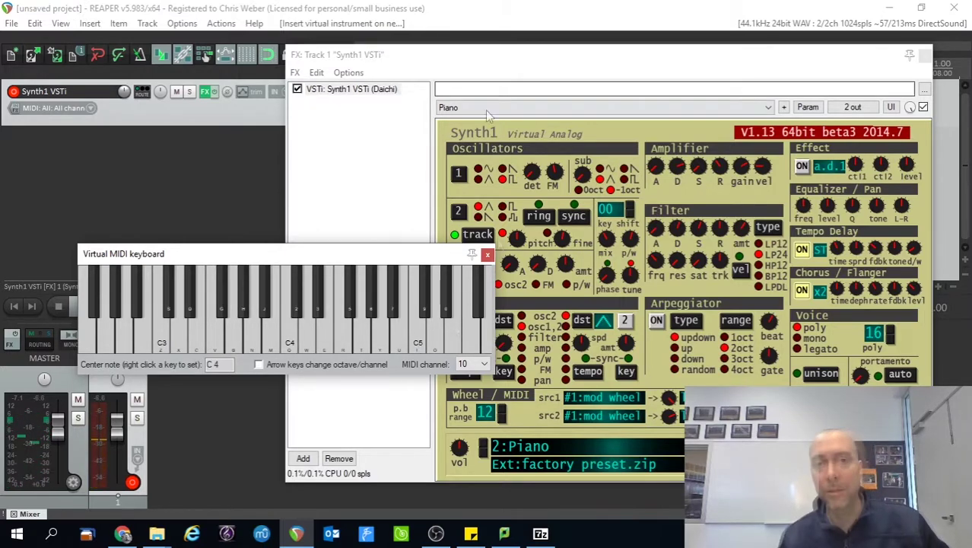
{"action": "left_click_drag", "start_coordinate": [385, 256], "coordinate": [335, 182]}
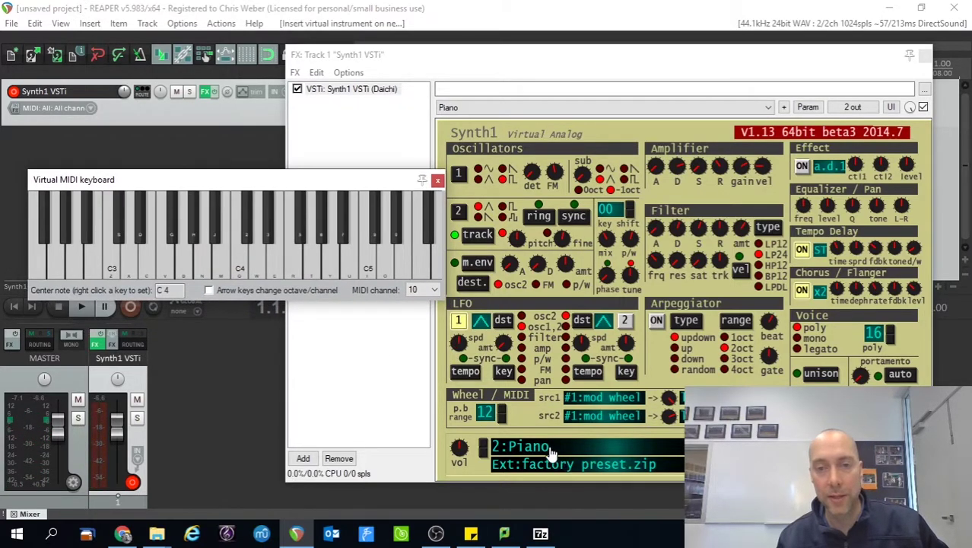
{"action": "left_click", "coordinate": [552, 453]}
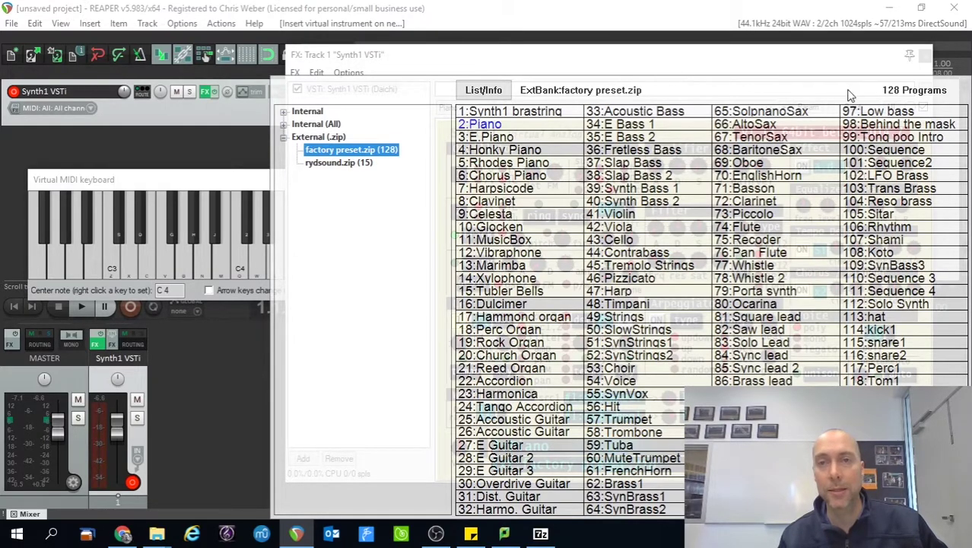